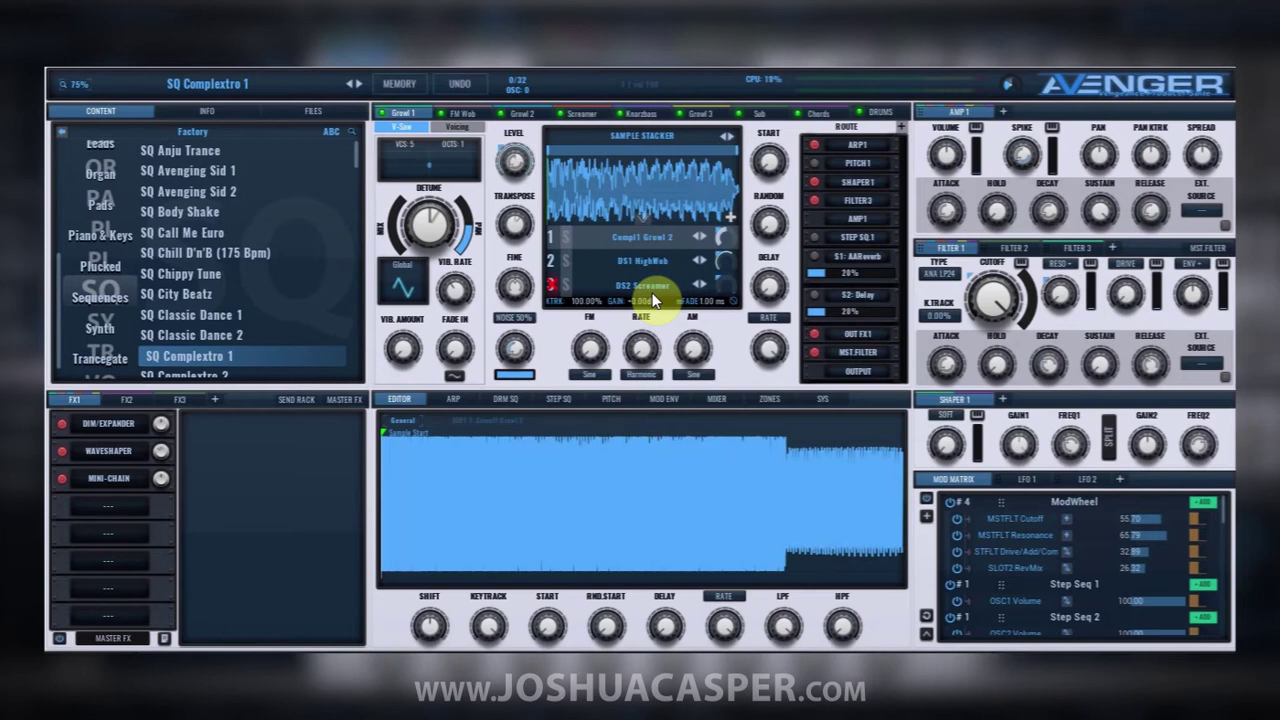
# Step: Audition the factory sequence presets SQ EDM Opener and SQ EDM Power 1
pyautogui.scroll(-5, 303, 203)
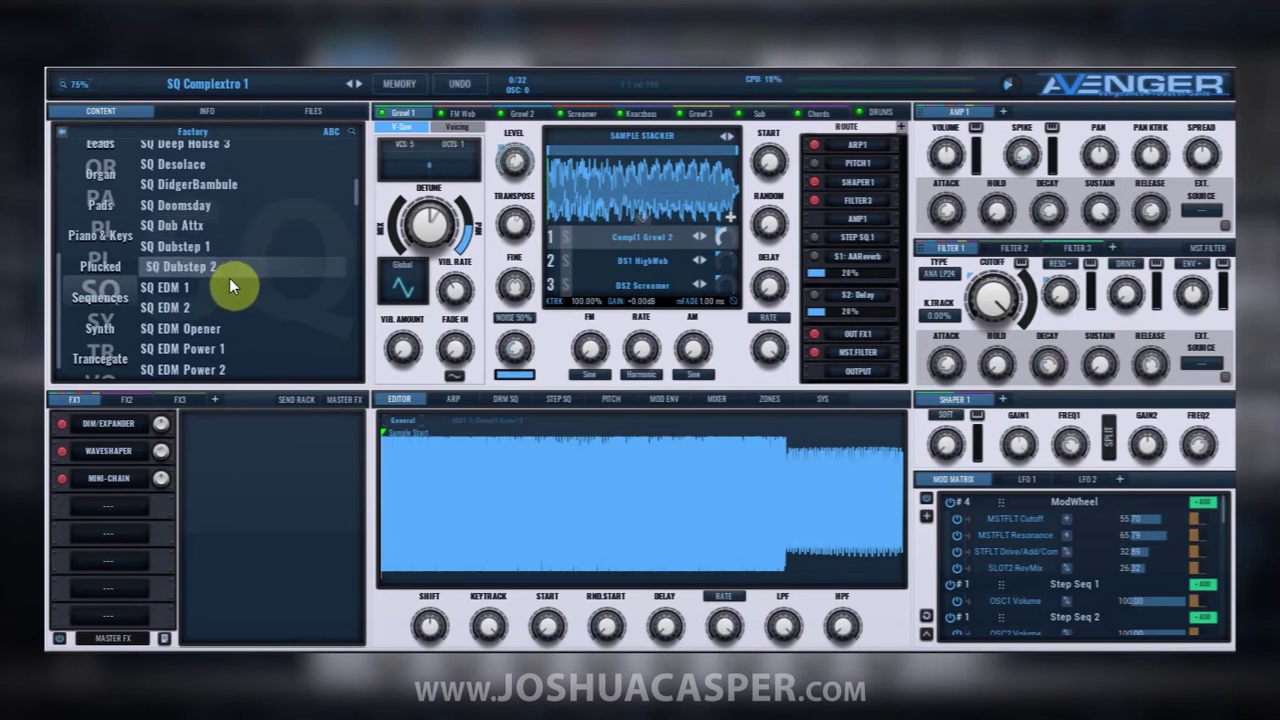
pyautogui.click(179, 332)
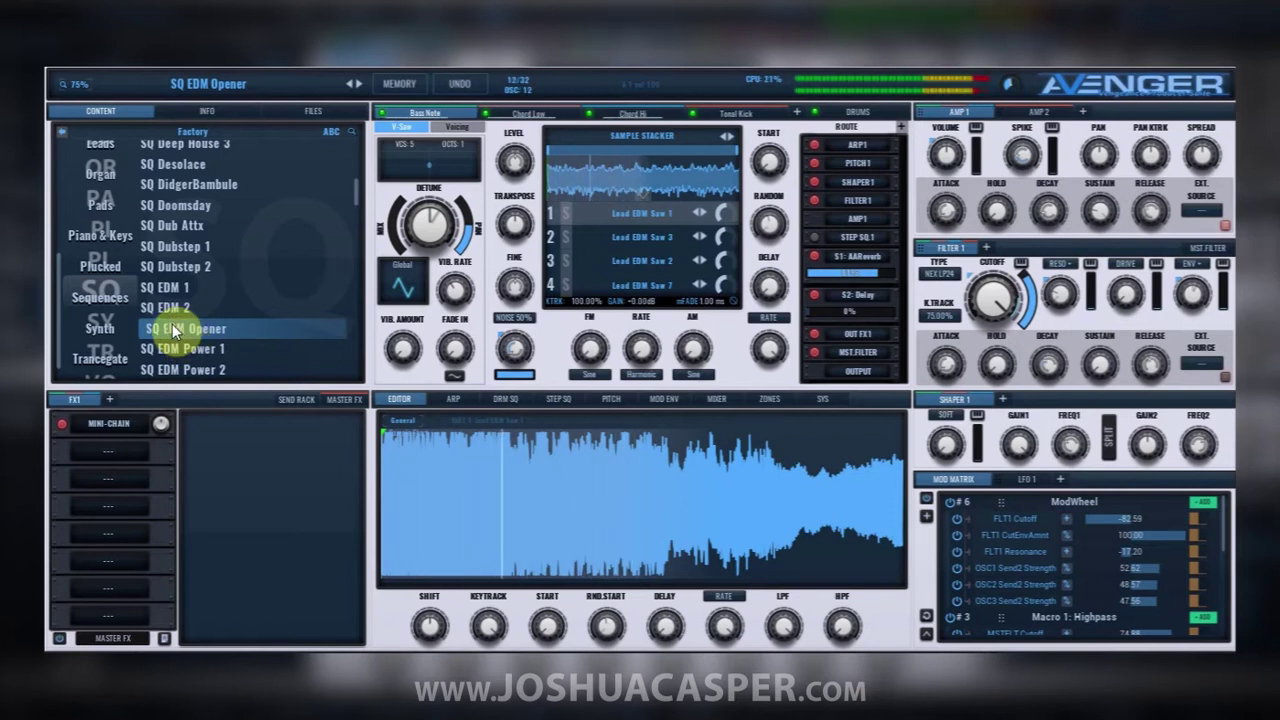
pyautogui.click(200, 350)
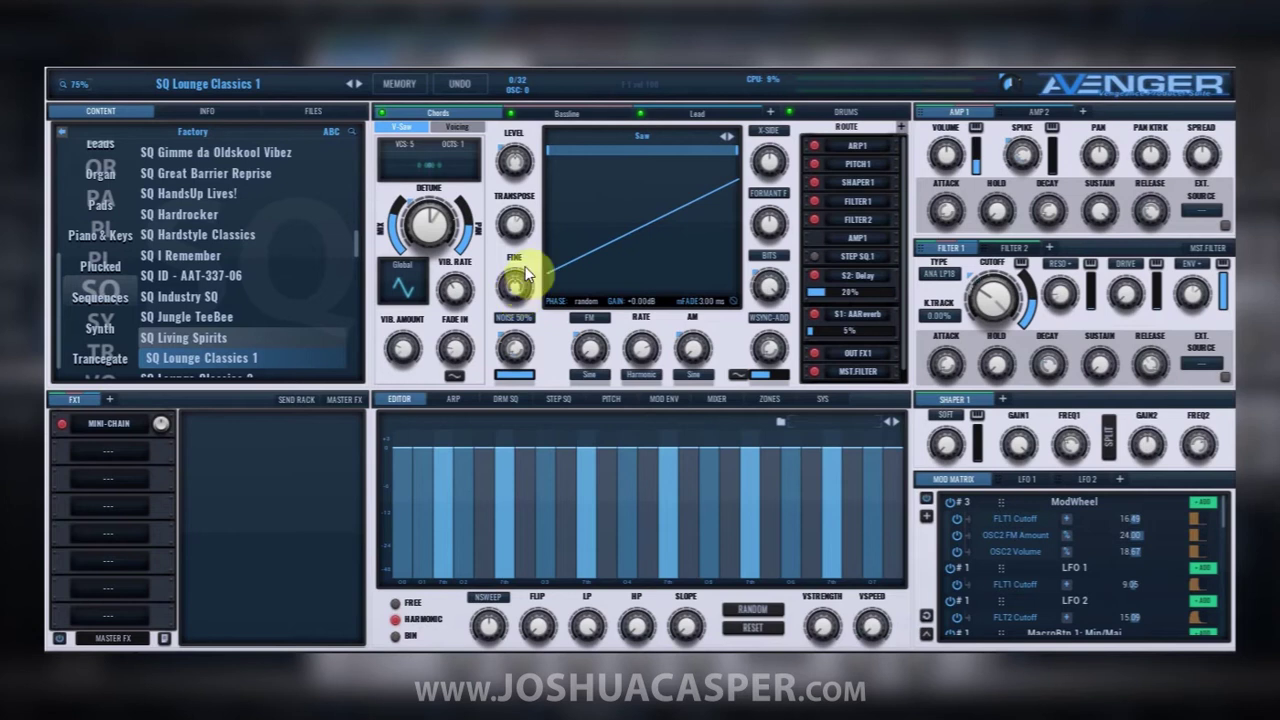
# Step: Initialize the synth to an empty starting preset and confirm
pyautogui.click(437, 168)
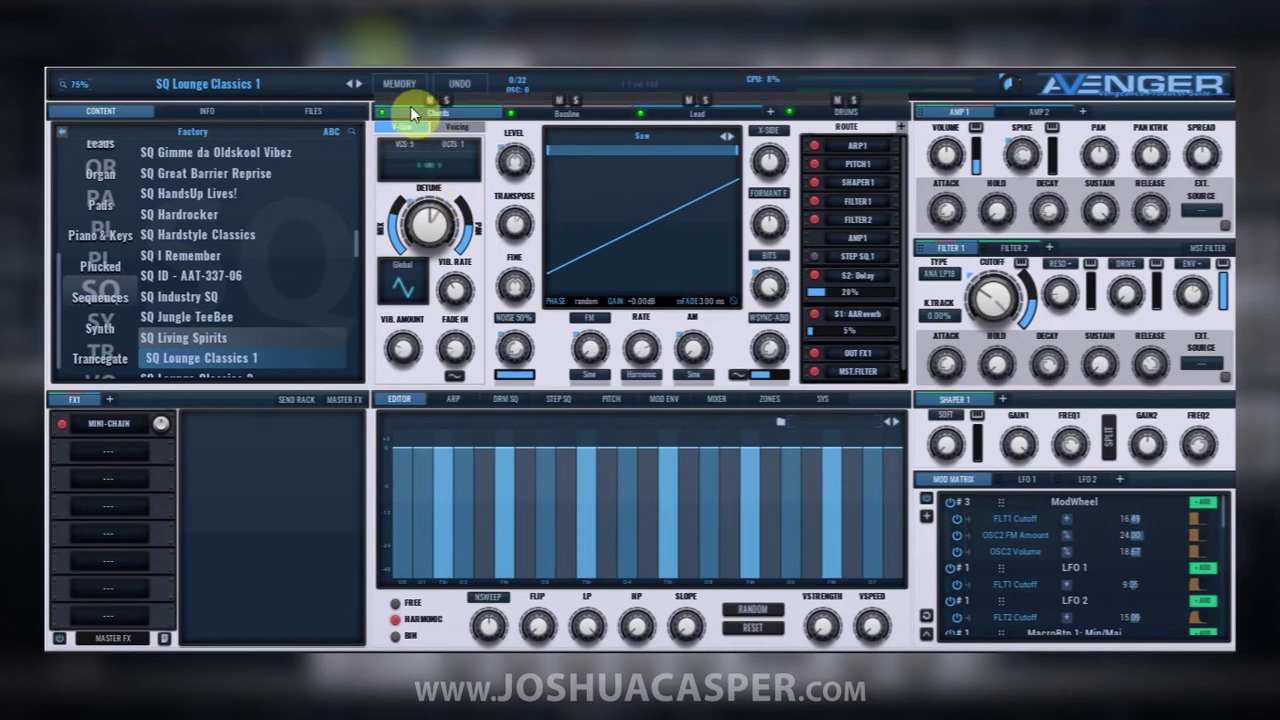
pyautogui.click(386, 83)
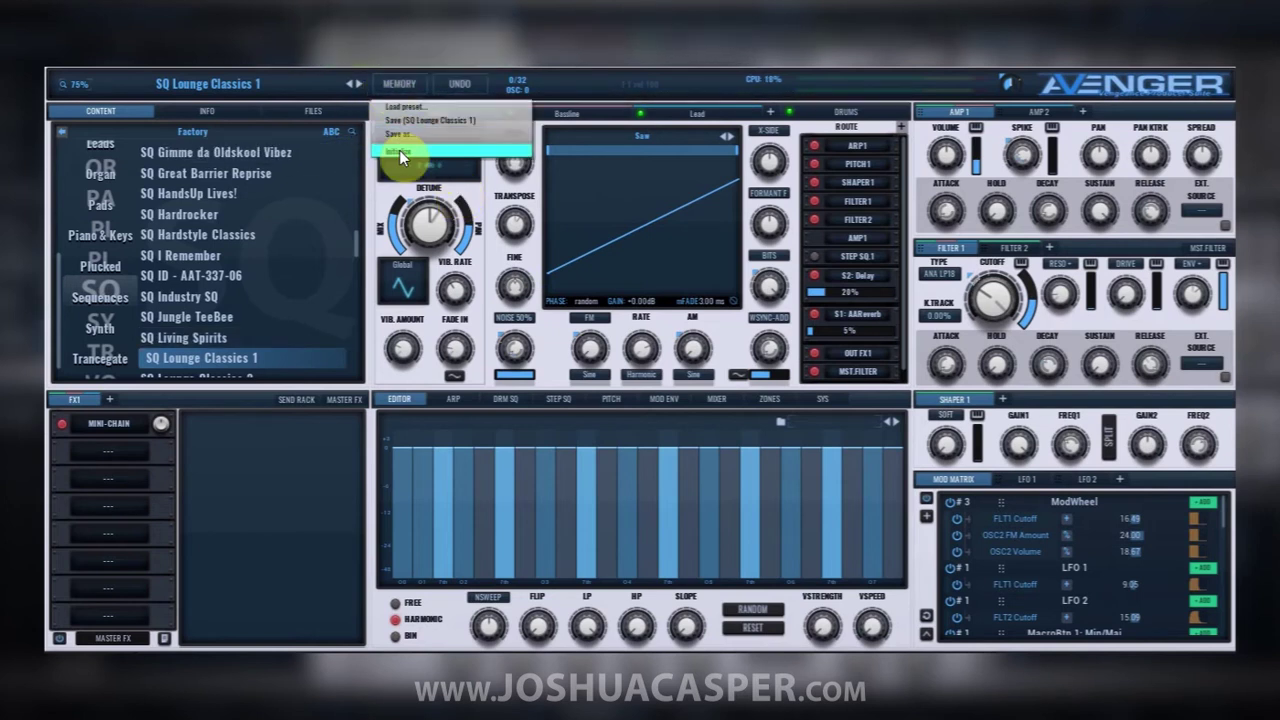
pyautogui.click(398, 150)
pyautogui.click(583, 488)
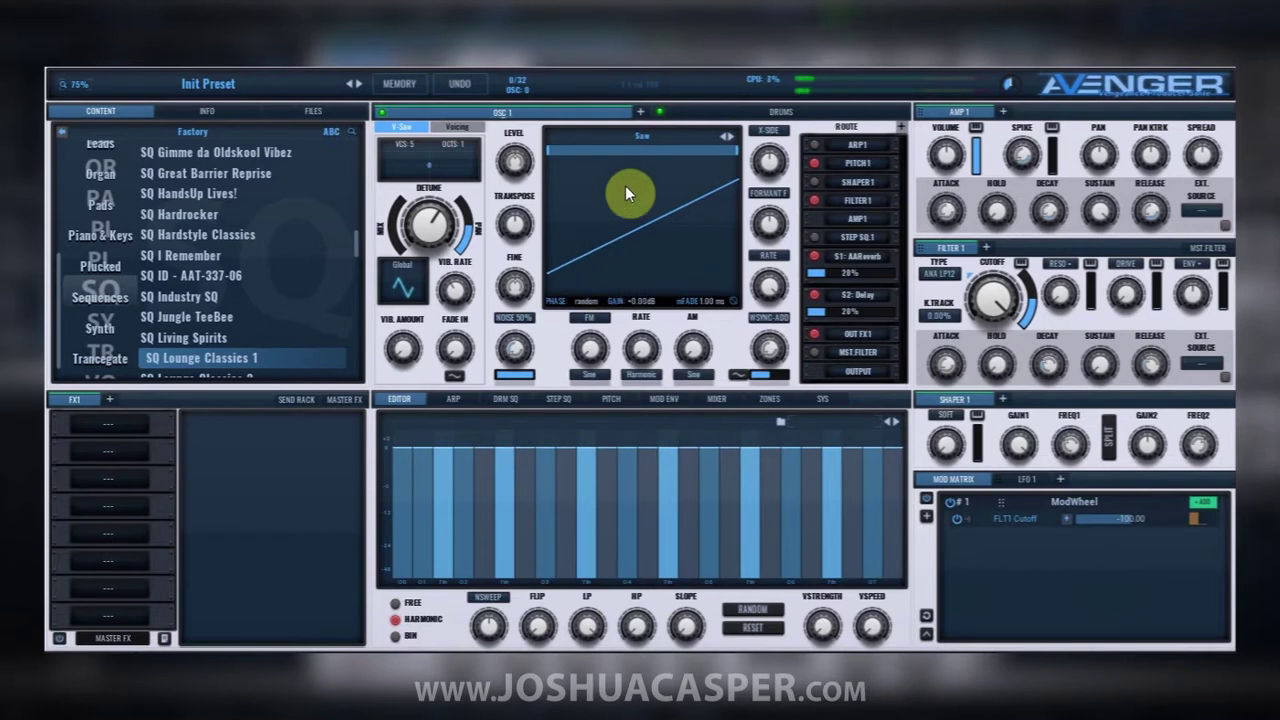
# Step: Load the factory drum kit EDM 6 into the drum section and play it briefly as a preview
pyautogui.click(720, 116)
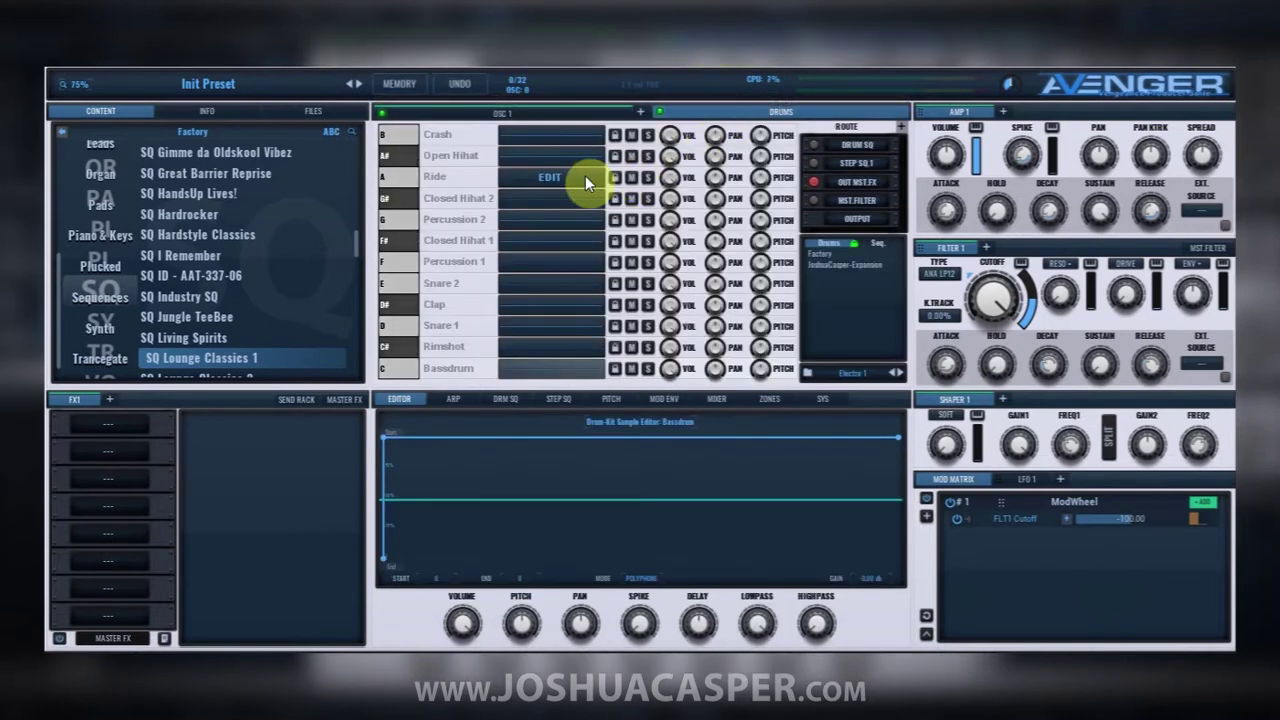
pyautogui.click(822, 253)
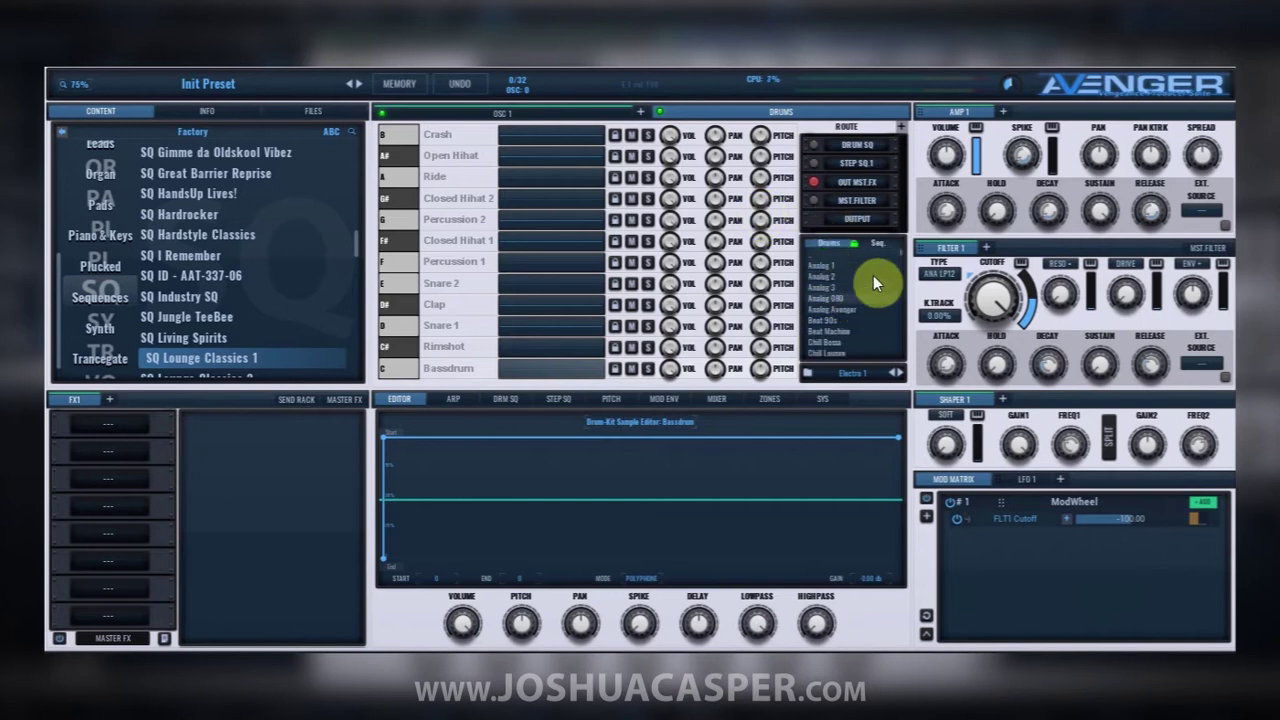
pyautogui.scroll(-5, 898, 260)
pyautogui.scroll(-3, 898, 285)
pyautogui.click(817, 280)
pyautogui.press('space')
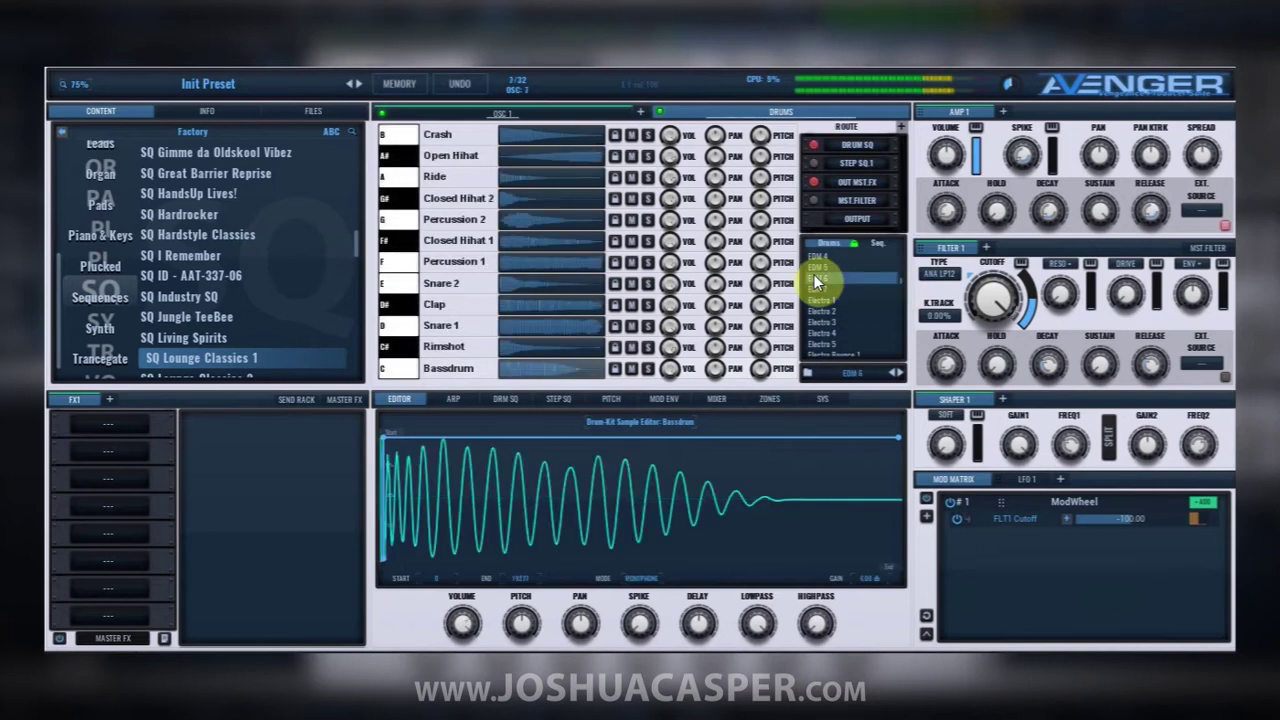
pyautogui.press('space')
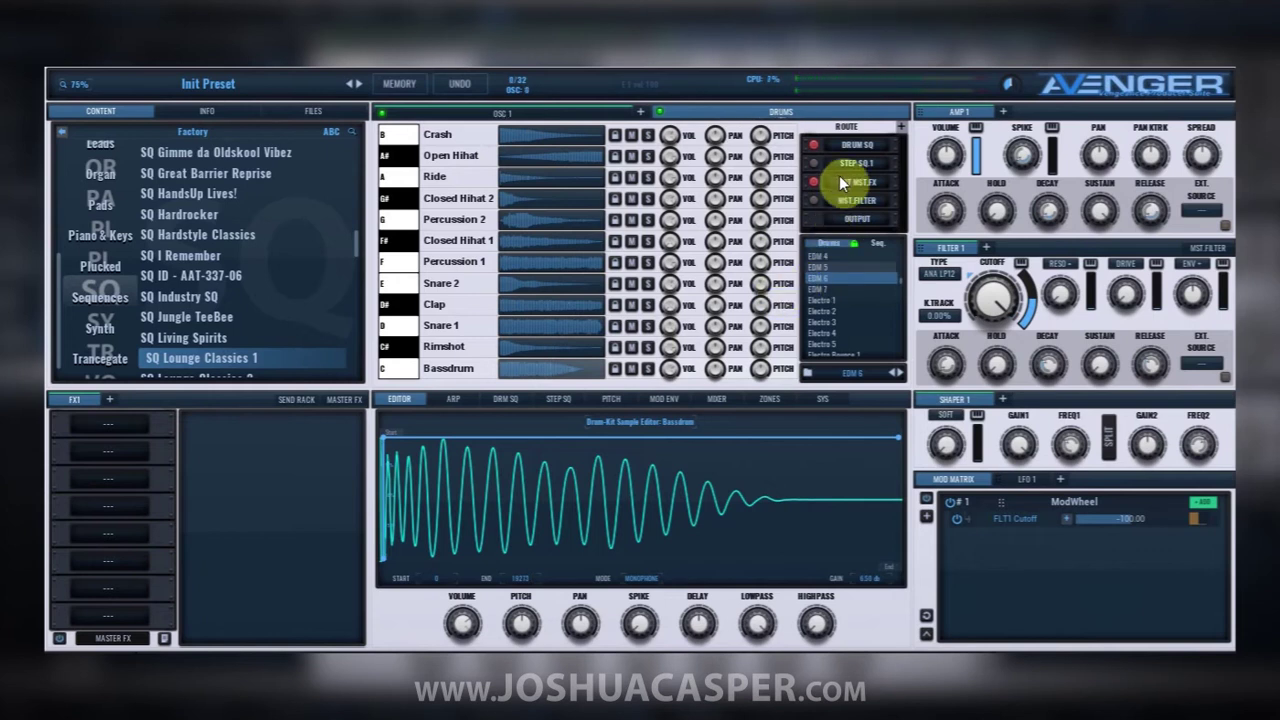
# Step: Extend the Drums key zone up to the highest key so it spans the full keyboard, and start playback
pyautogui.click(765, 402)
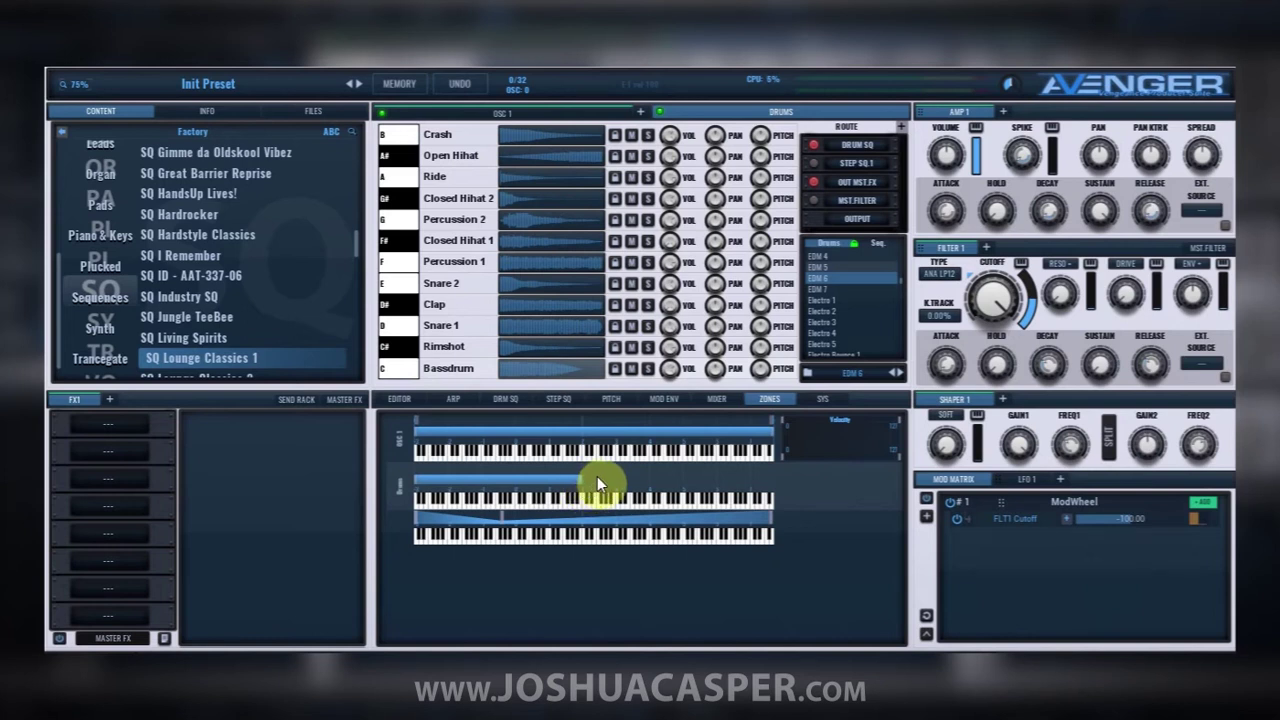
pyautogui.moveTo(582, 487); pyautogui.dragTo(776, 489)
pyautogui.press('space')
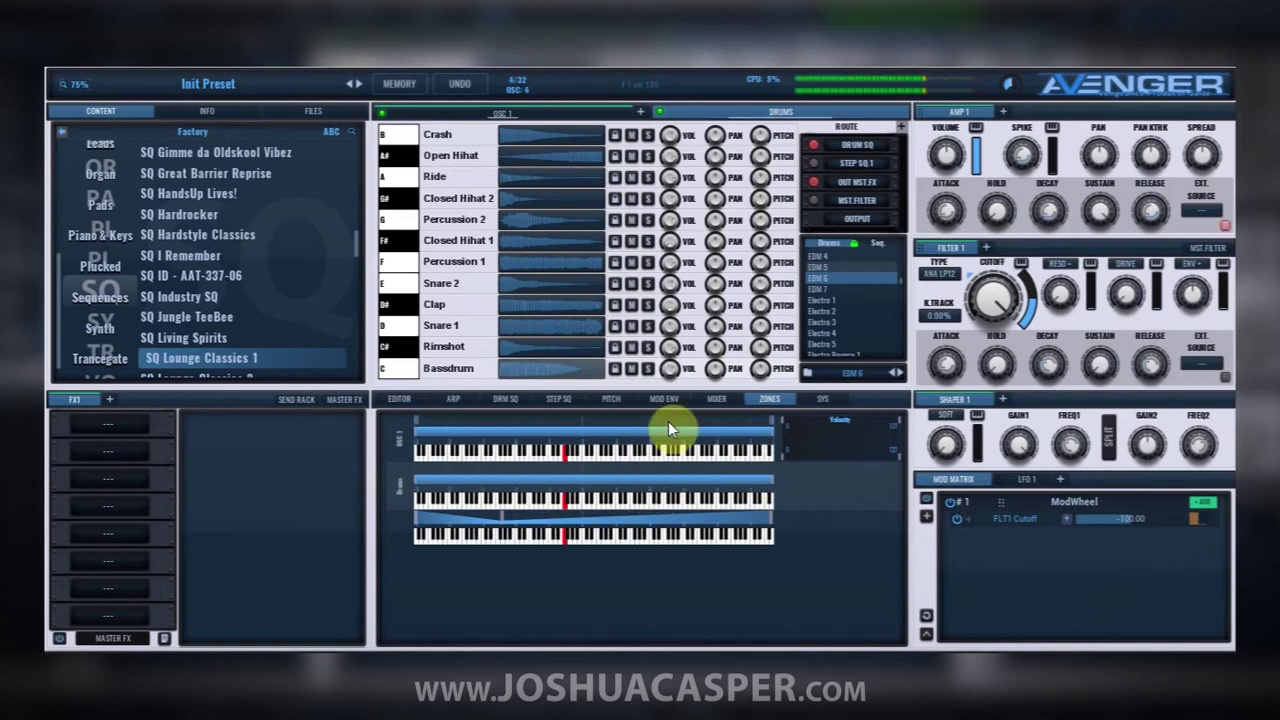
# Step: Change the waveform of OSC 1 to the basic Sine shape
pyautogui.click(558, 113)
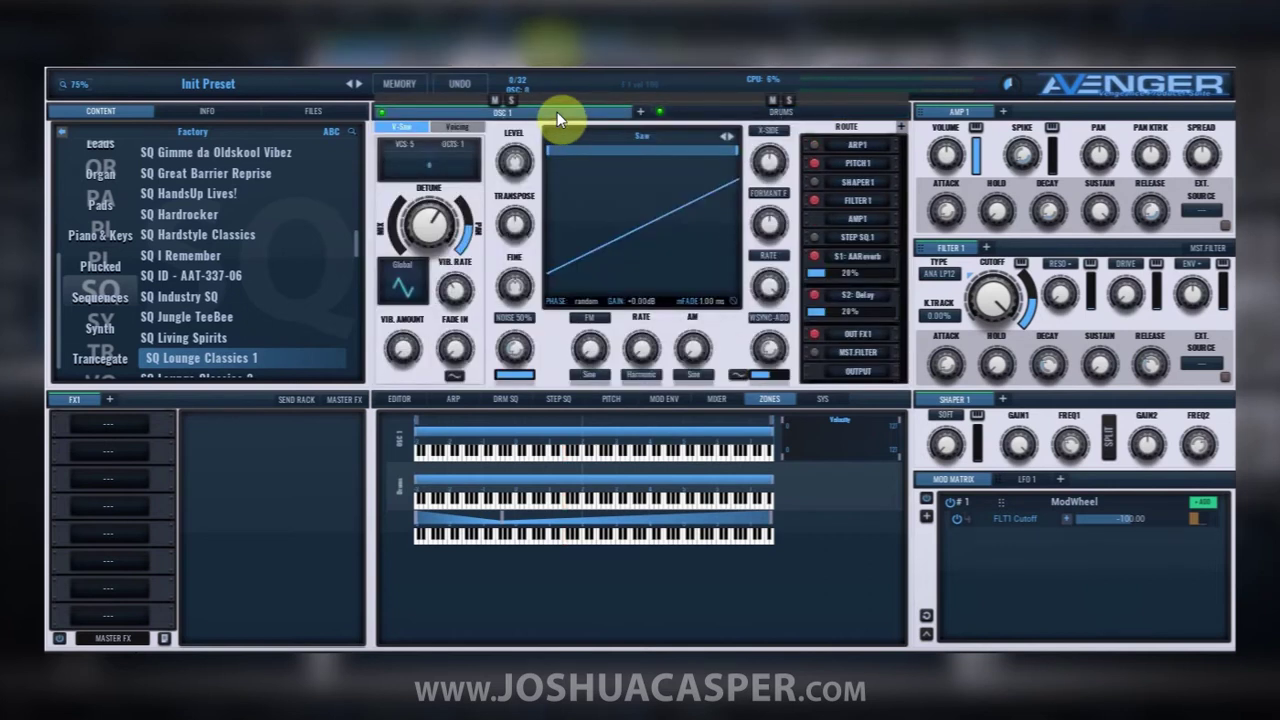
pyautogui.click(634, 142)
pyautogui.moveTo(676, 497)
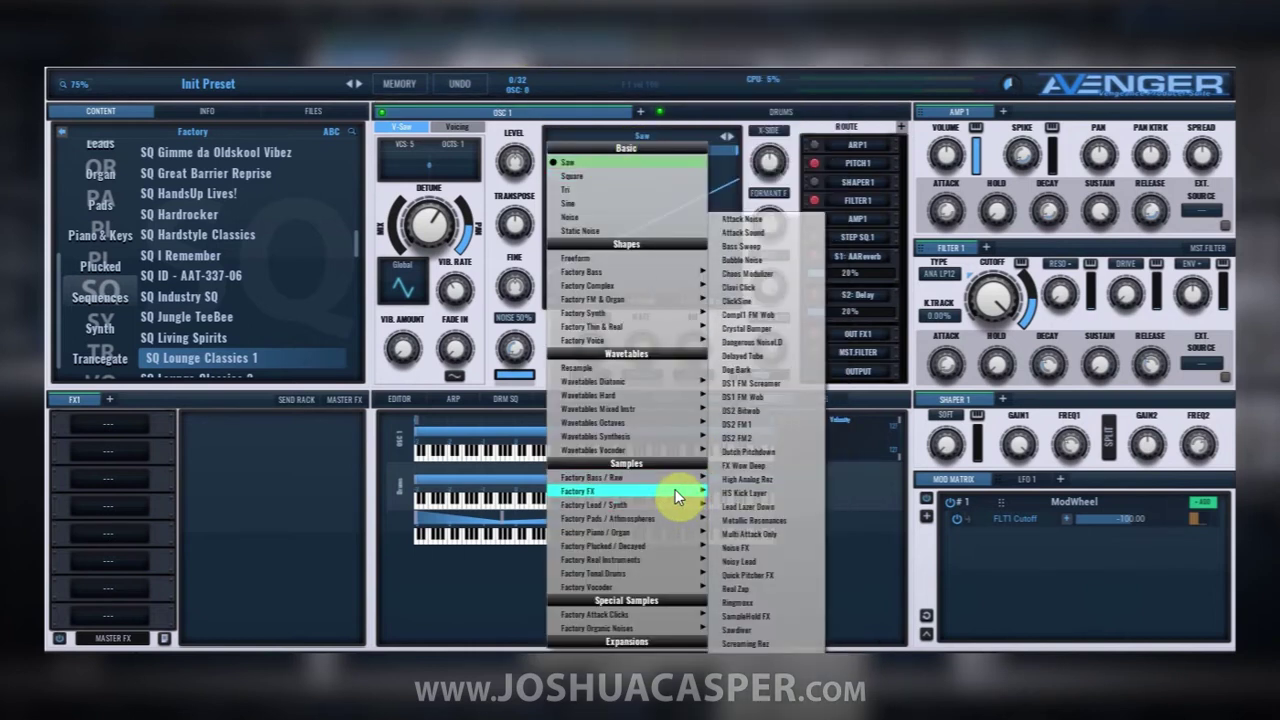
pyautogui.click(625, 207)
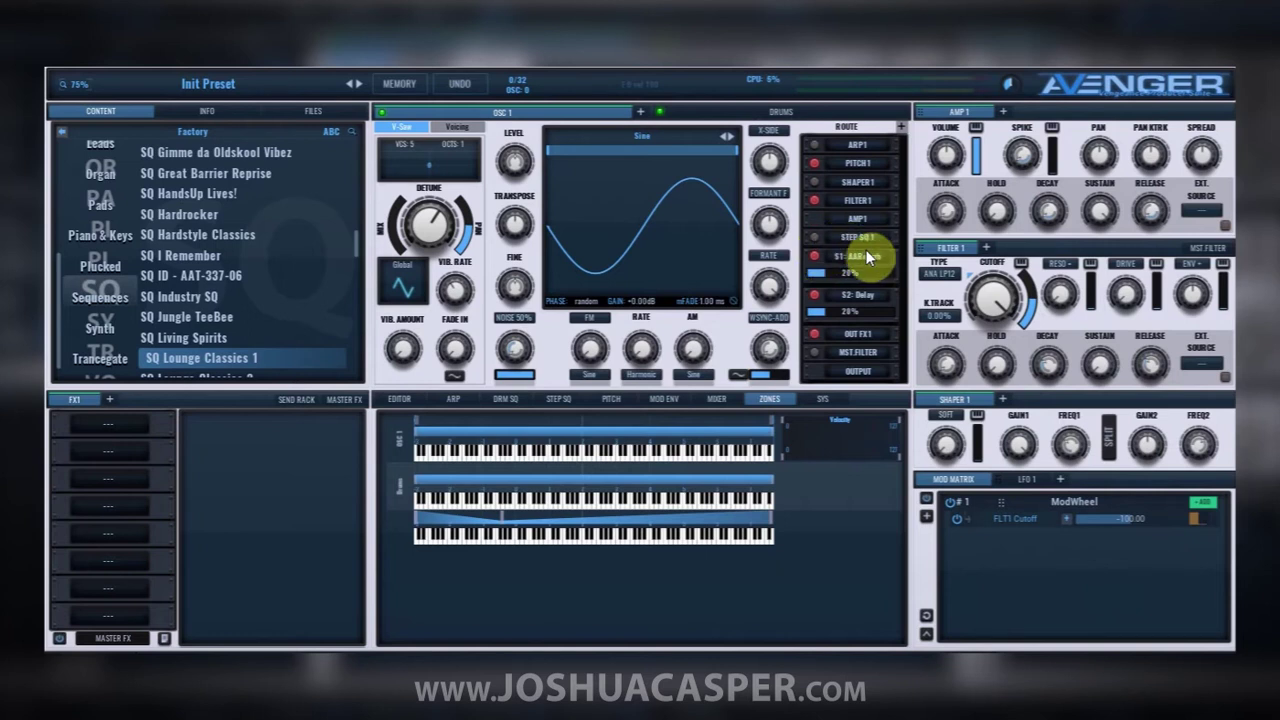
# Step: Enable Step Sequencer 1 in the OSC 1 routing and load its Sidechain Simulator 2 preset
pyautogui.click(842, 238)
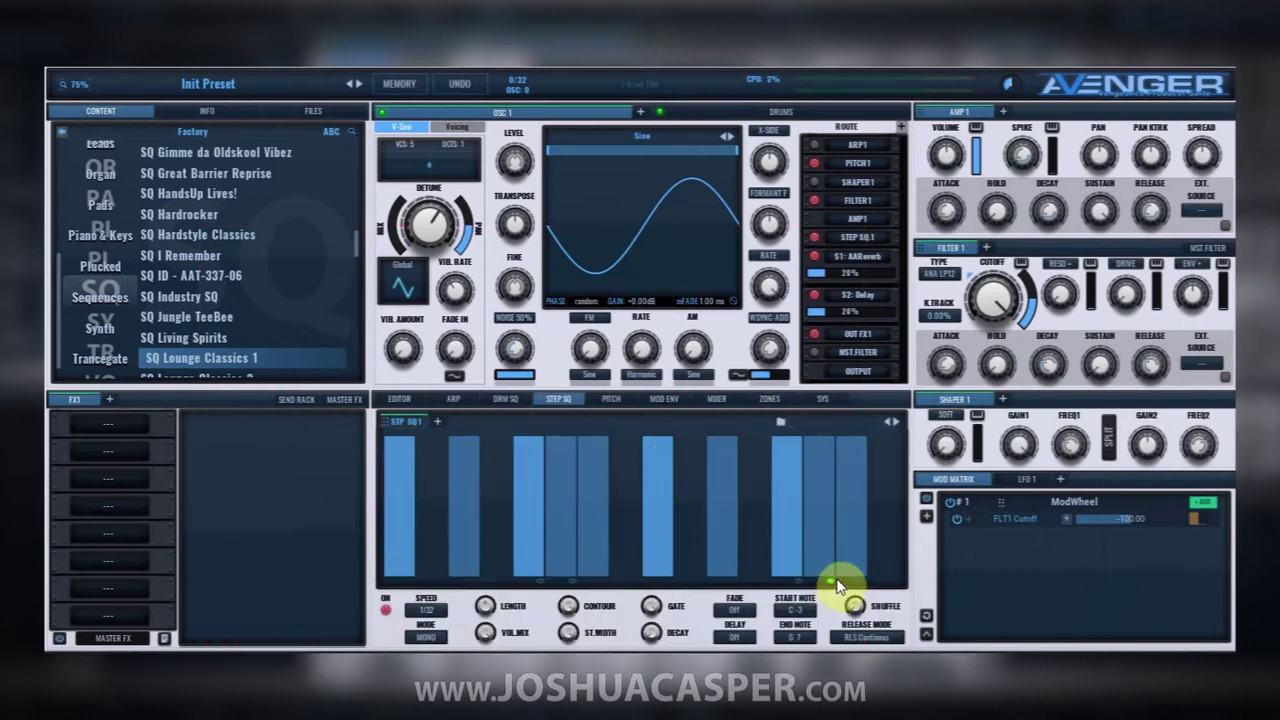
pyautogui.click(836, 421)
pyautogui.moveTo(862, 510)
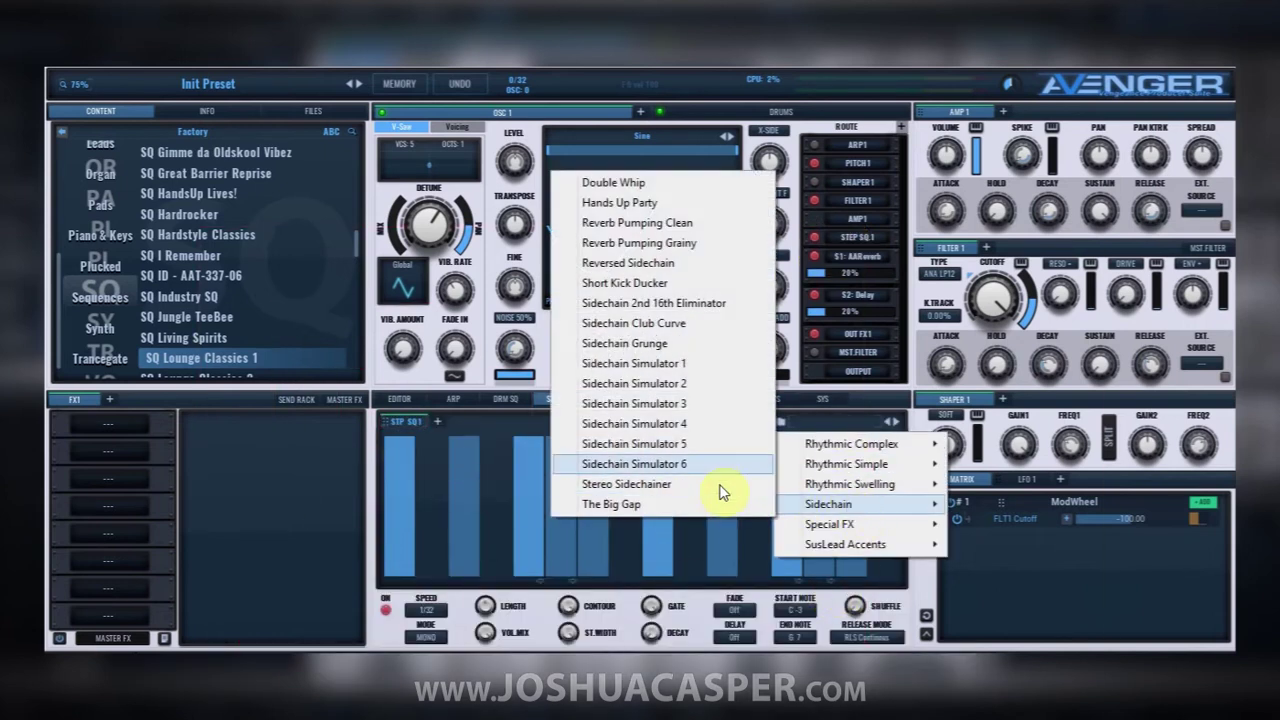
pyautogui.click(662, 385)
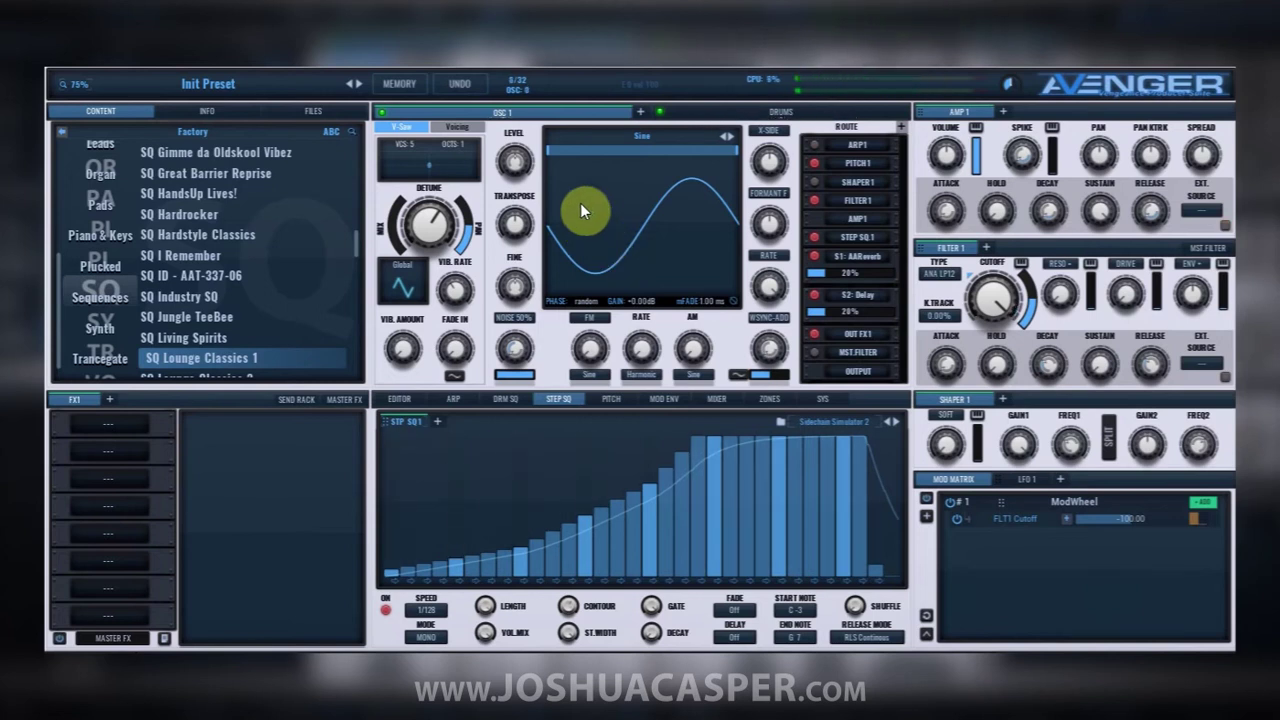
# Step: Add a second oscillator and load the Factory Lead / Synth sample Lead EDM Saw 1 into it
pyautogui.click(637, 115)
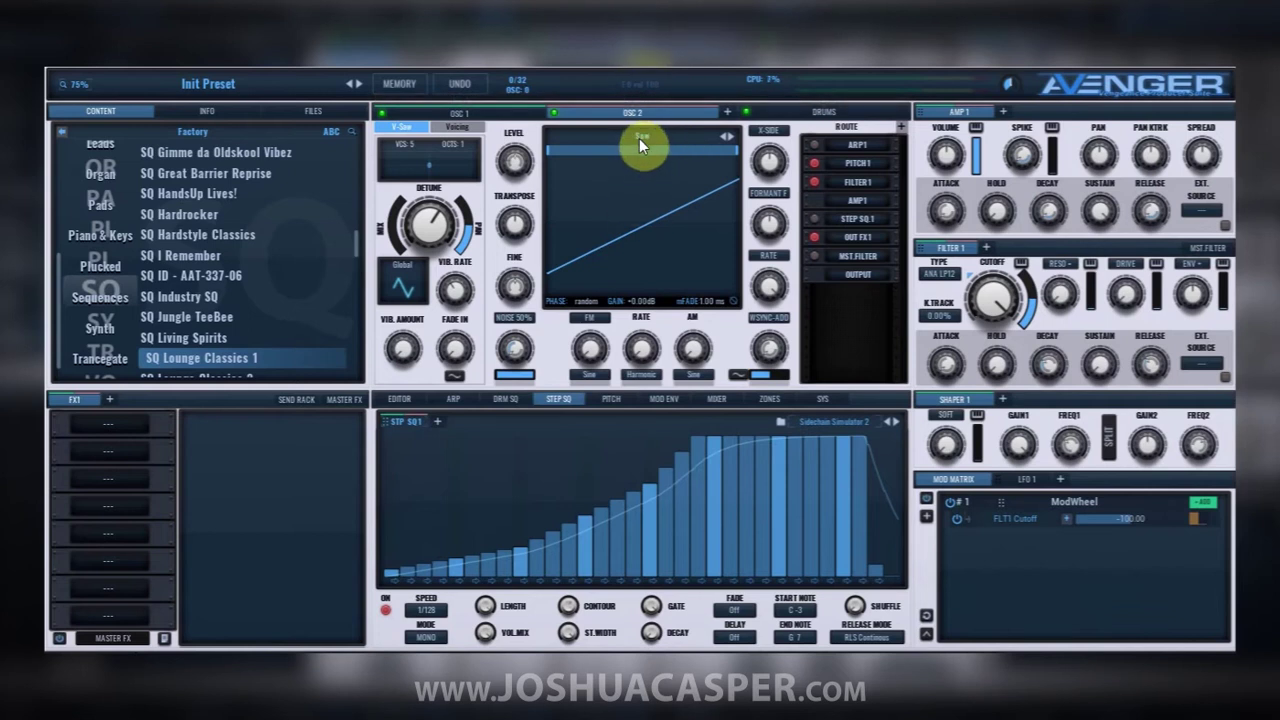
pyautogui.click(641, 148)
pyautogui.moveTo(640, 478)
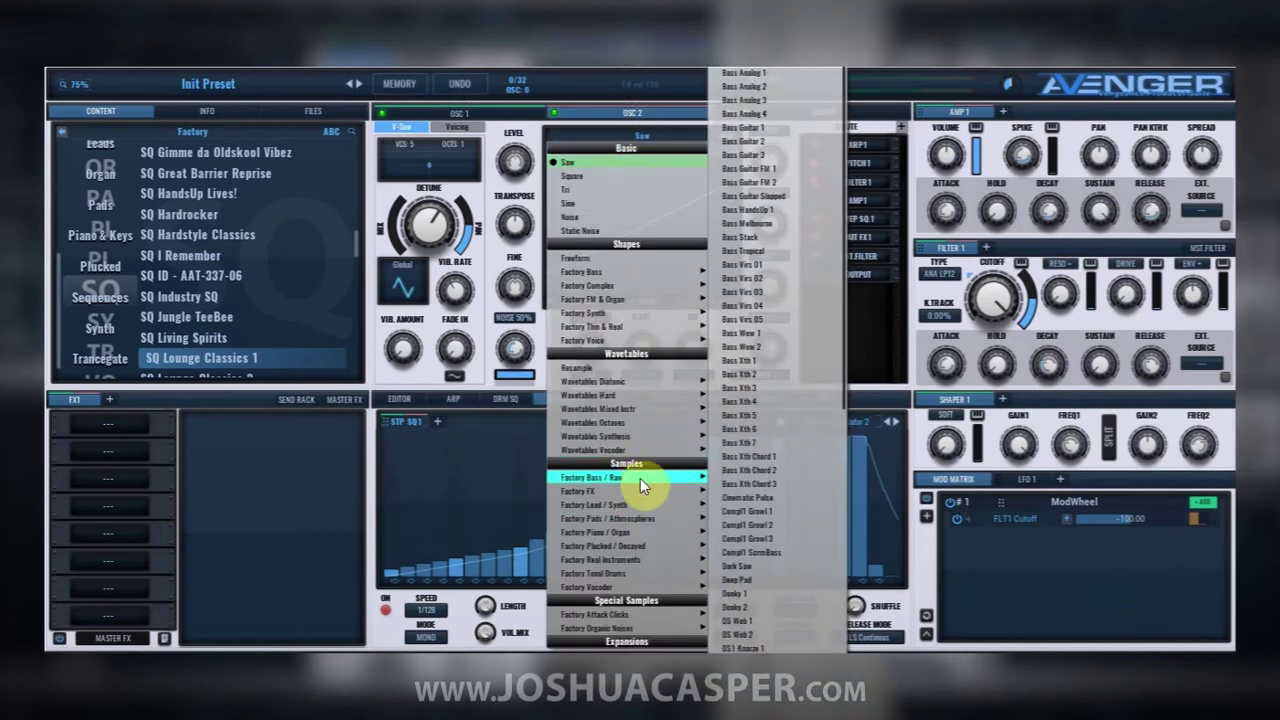
pyautogui.moveTo(646, 504)
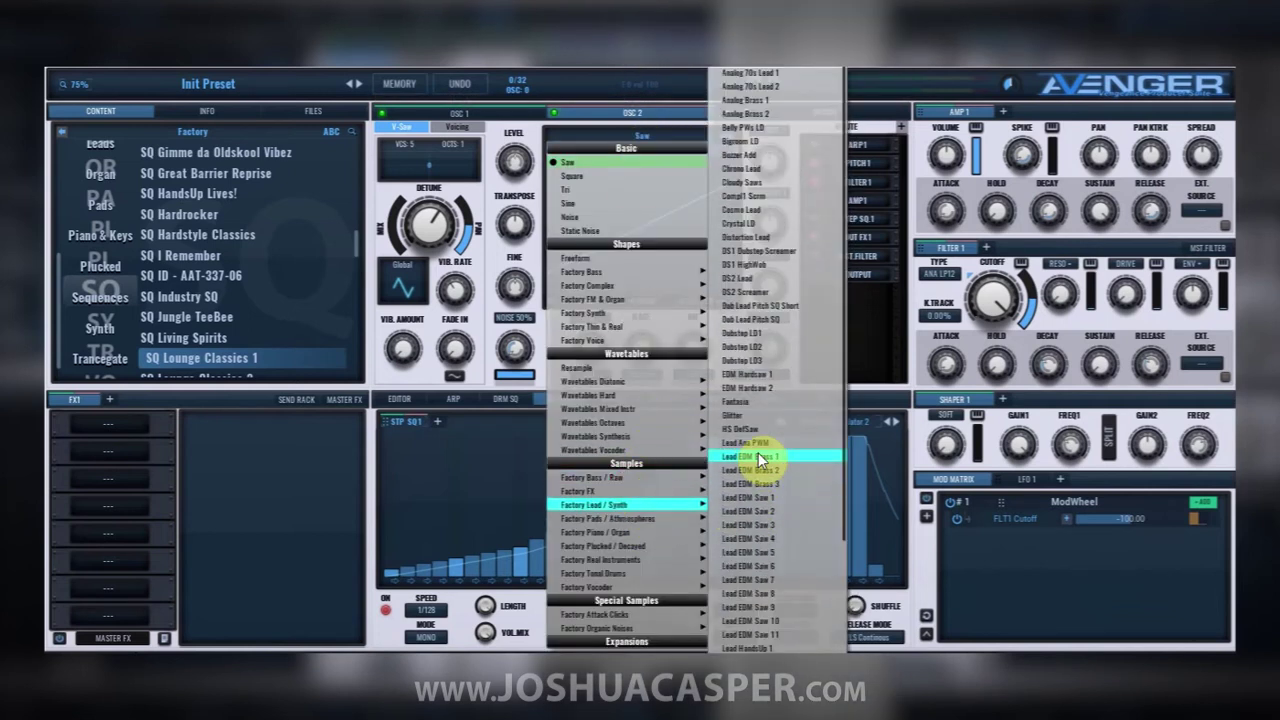
pyautogui.click(760, 497)
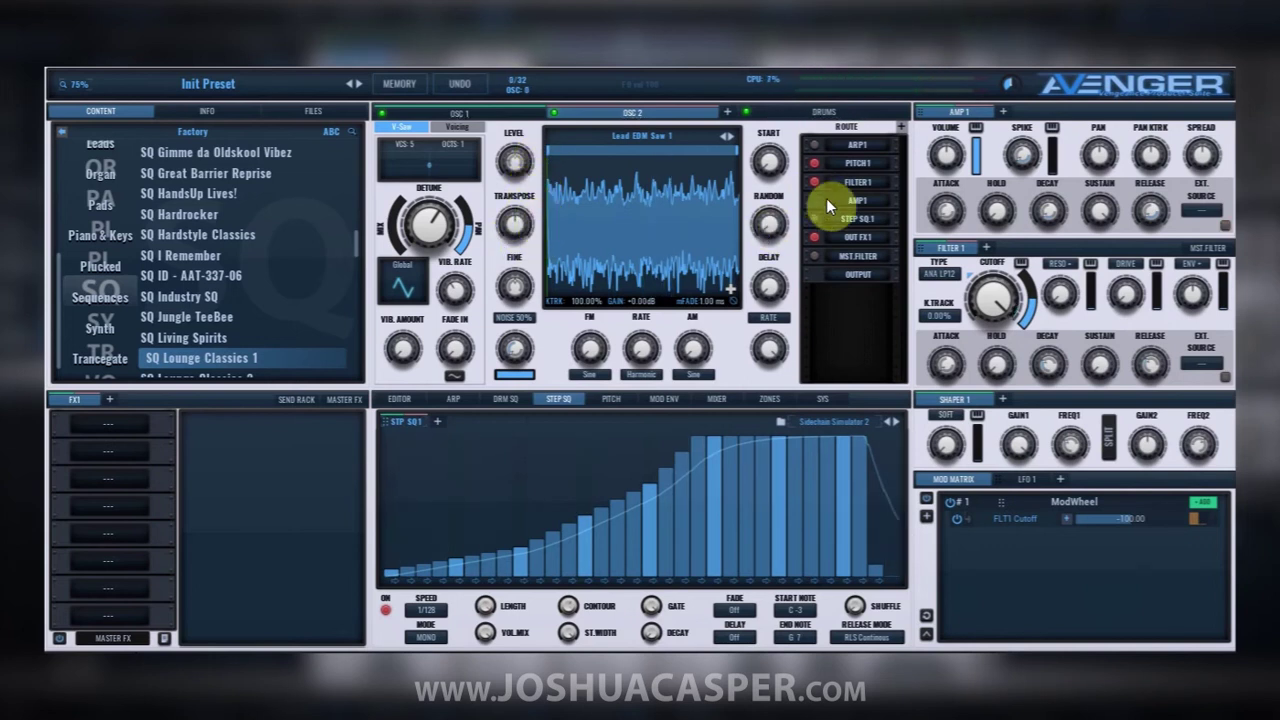
# Step: Enable ARP 1 in the OSC 2 routing and load the Progressive 1 arpeggiator pattern
pyautogui.click(815, 145)
pyautogui.click(846, 142)
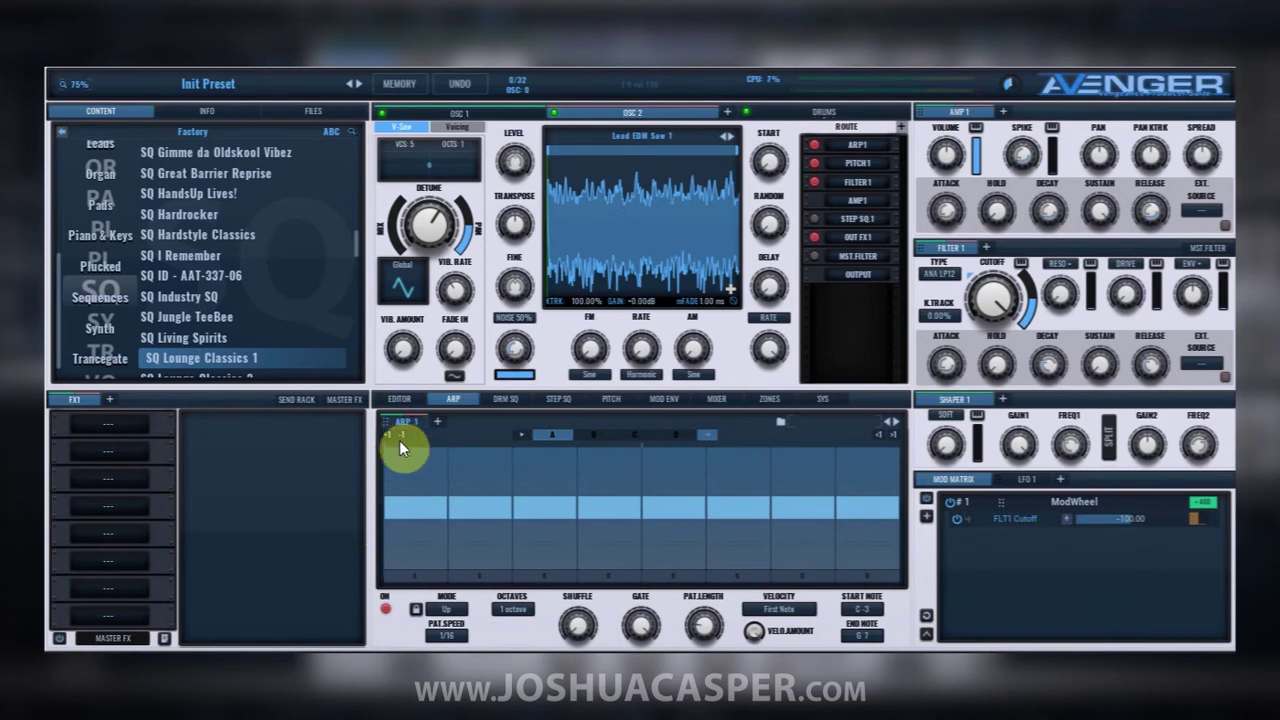
pyautogui.click(780, 421)
pyautogui.moveTo(780, 527)
pyautogui.click(672, 298)
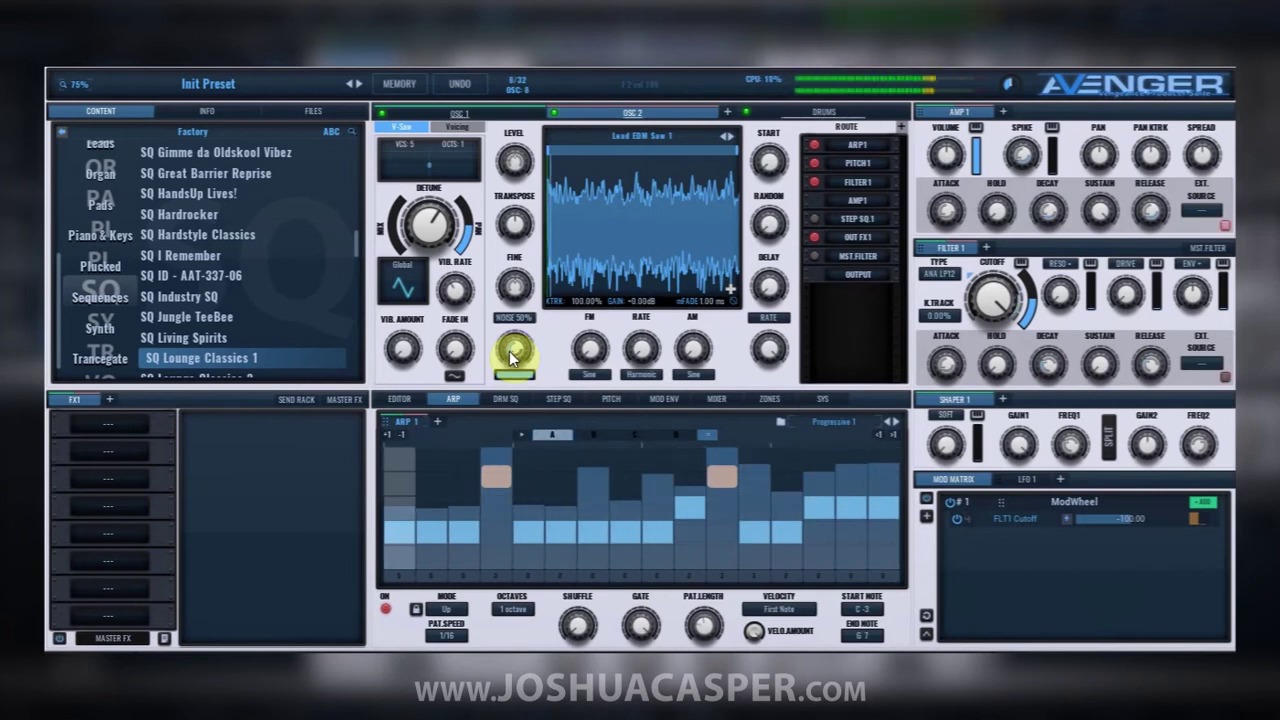
# Step: Audition the successive ARP 1 patterns from Progressive 2 onward, stopping at Rave Synth 2
pyautogui.click(474, 114)
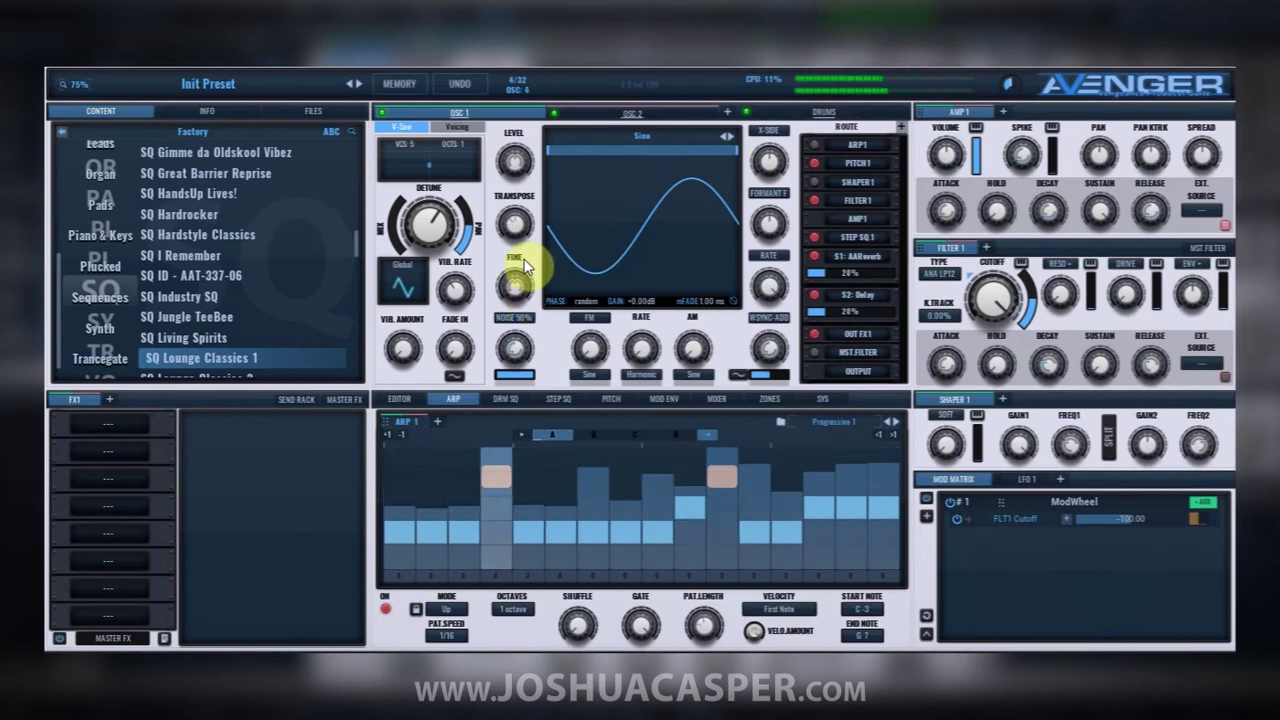
pyautogui.moveTo(622, 103)
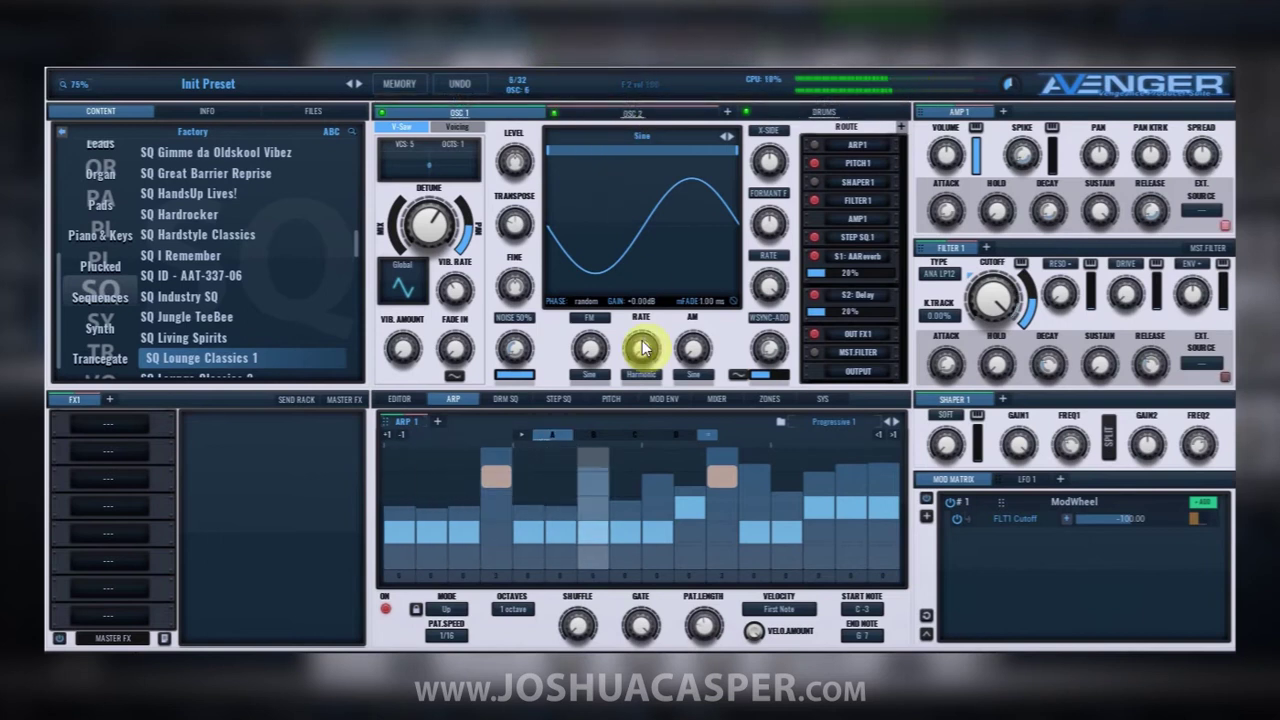
pyautogui.click(895, 421)
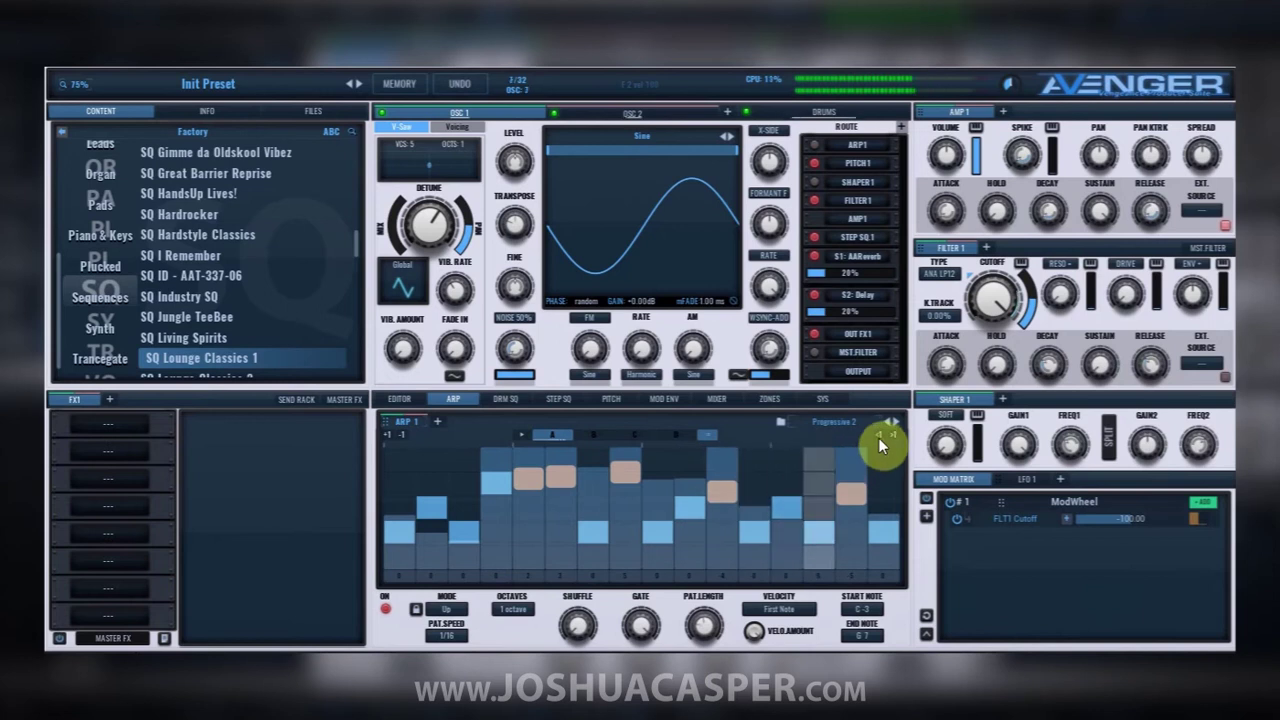
pyautogui.click(895, 418)
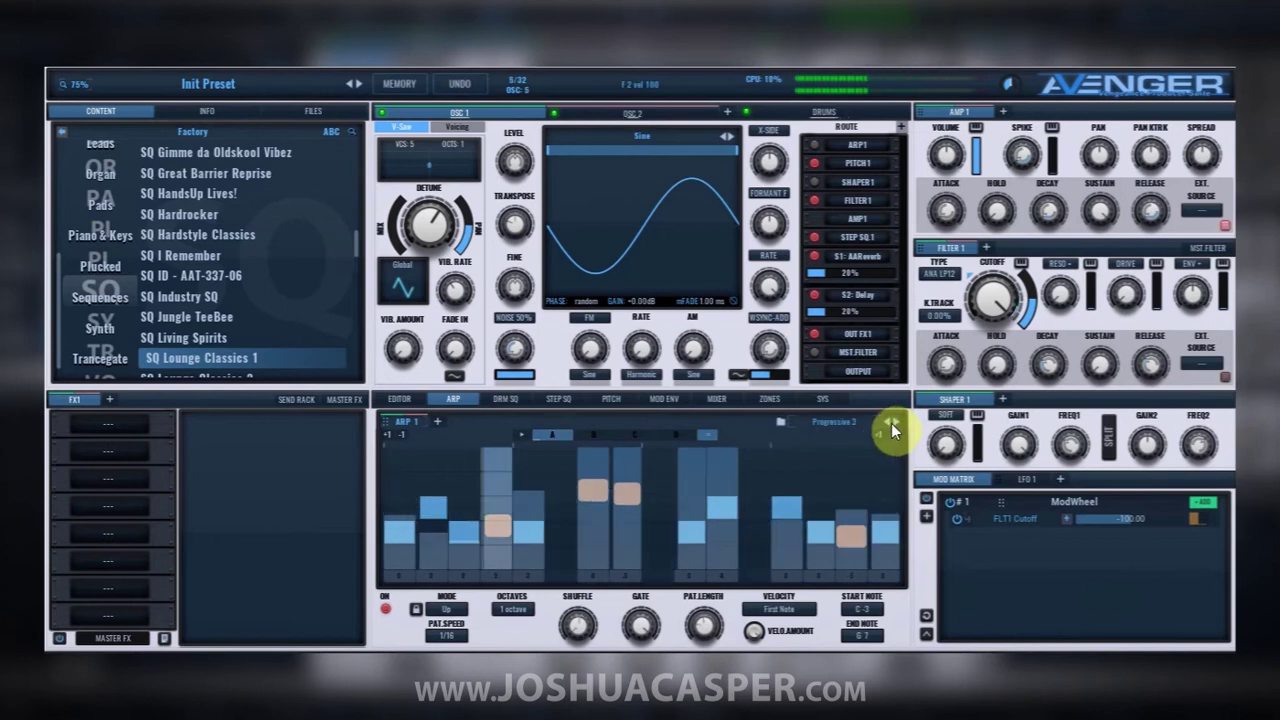
pyautogui.click(894, 421)
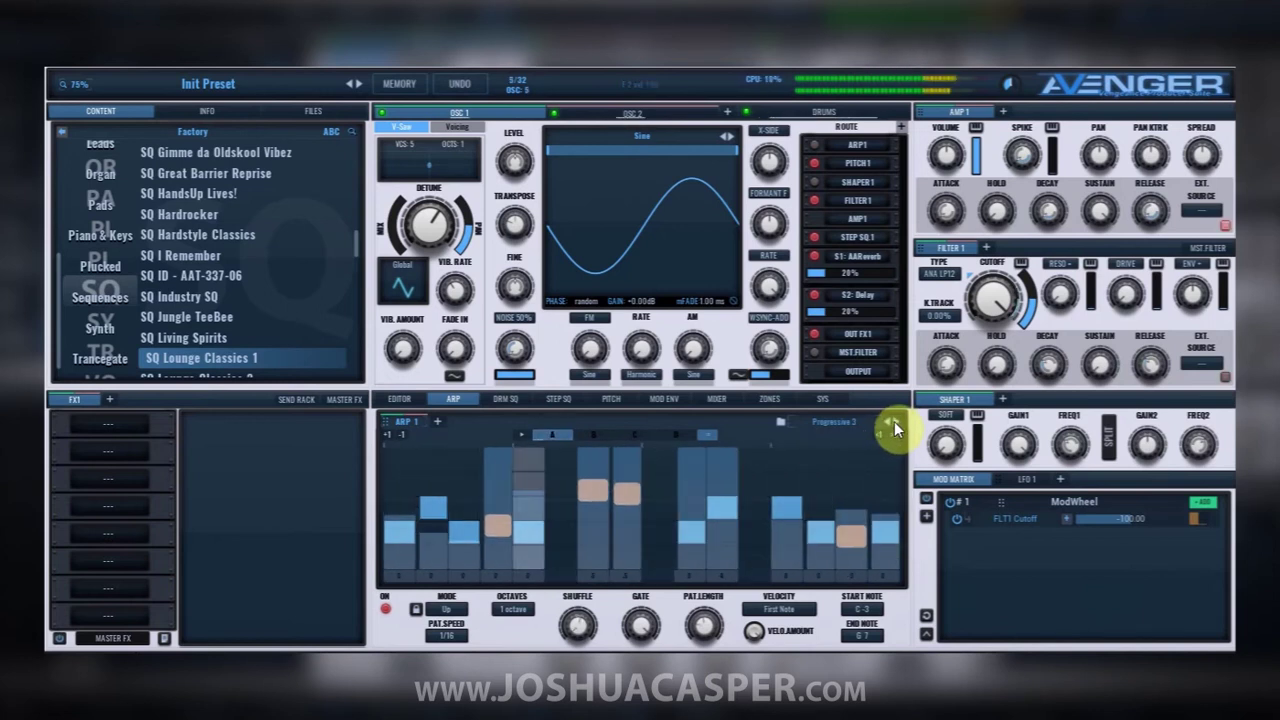
pyautogui.click(894, 421)
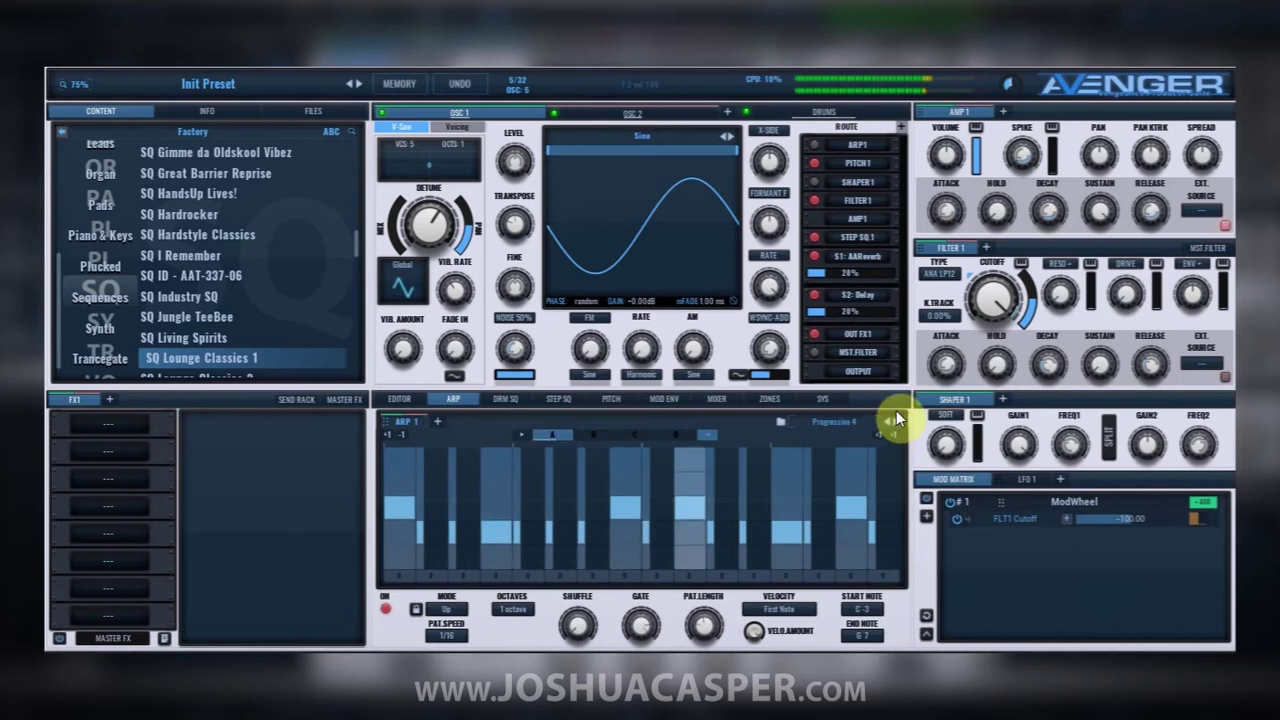
pyautogui.click(896, 422)
pyautogui.click(896, 422)
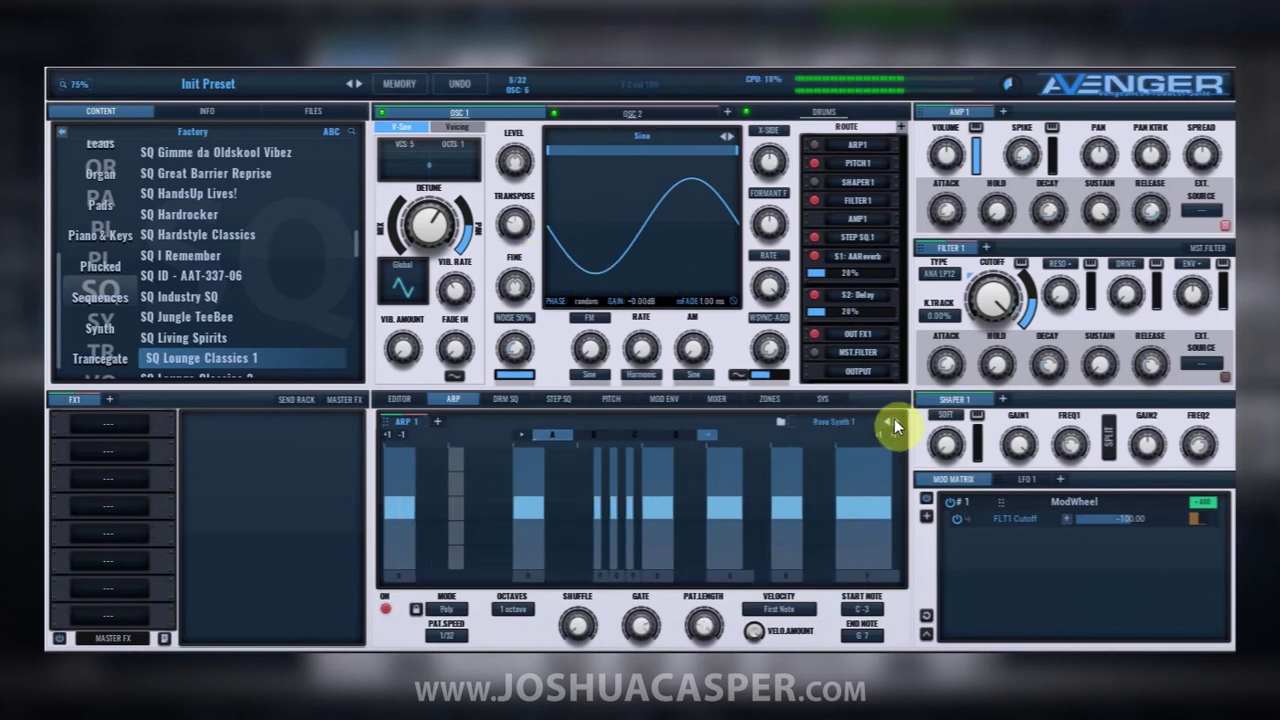
pyautogui.click(895, 421)
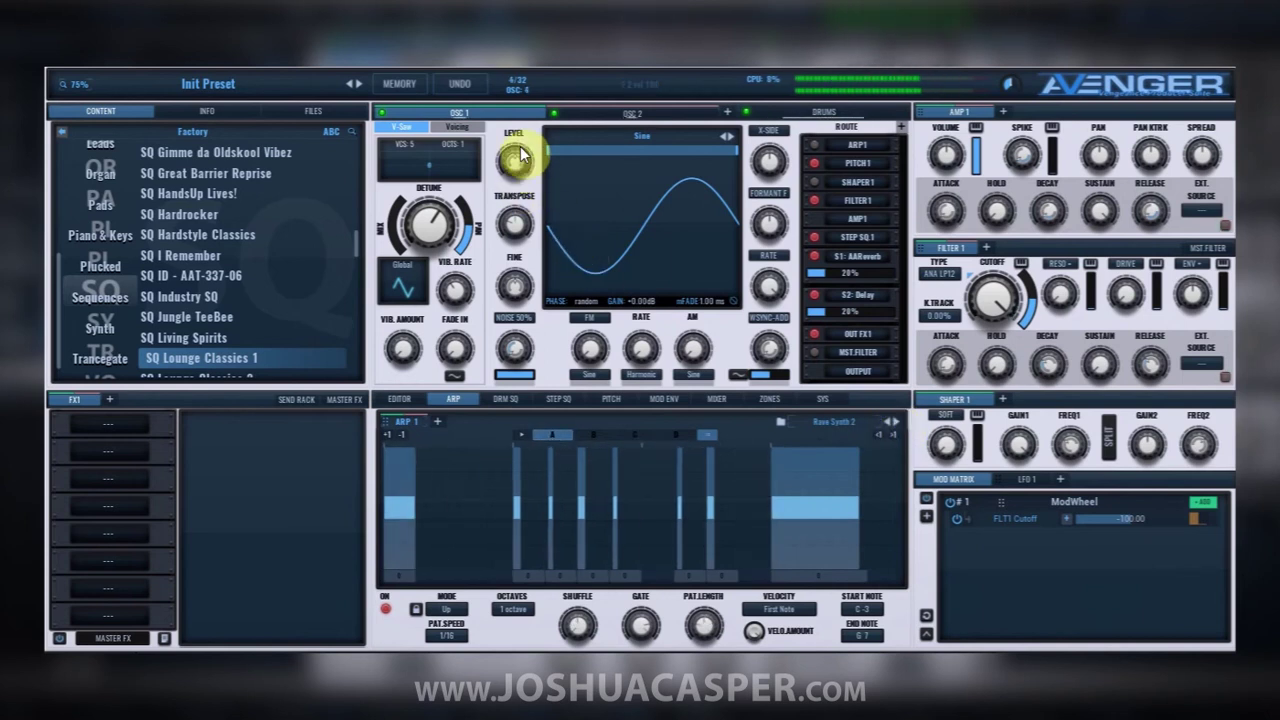
# Step: On OSC 2, set the arpeggiator pattern to Rave Synth 3 and the sample to Lead EDM Saw 3
pyautogui.click(603, 110)
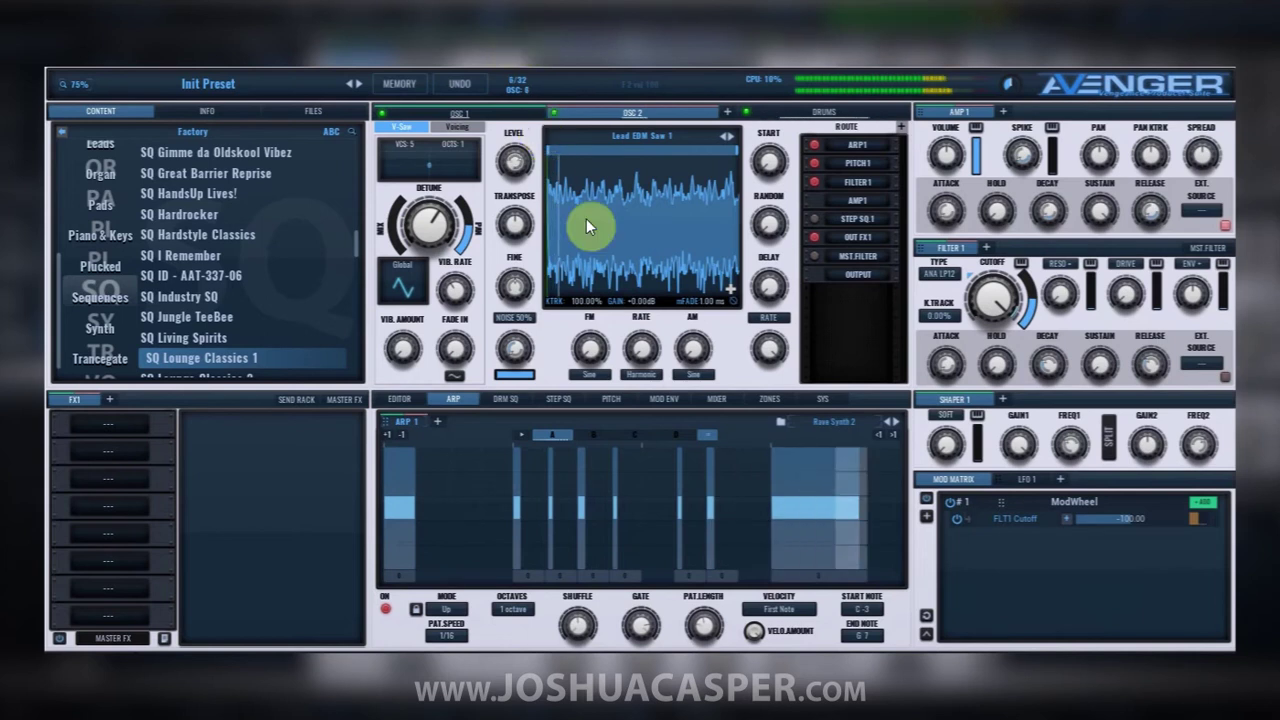
pyautogui.click(900, 421)
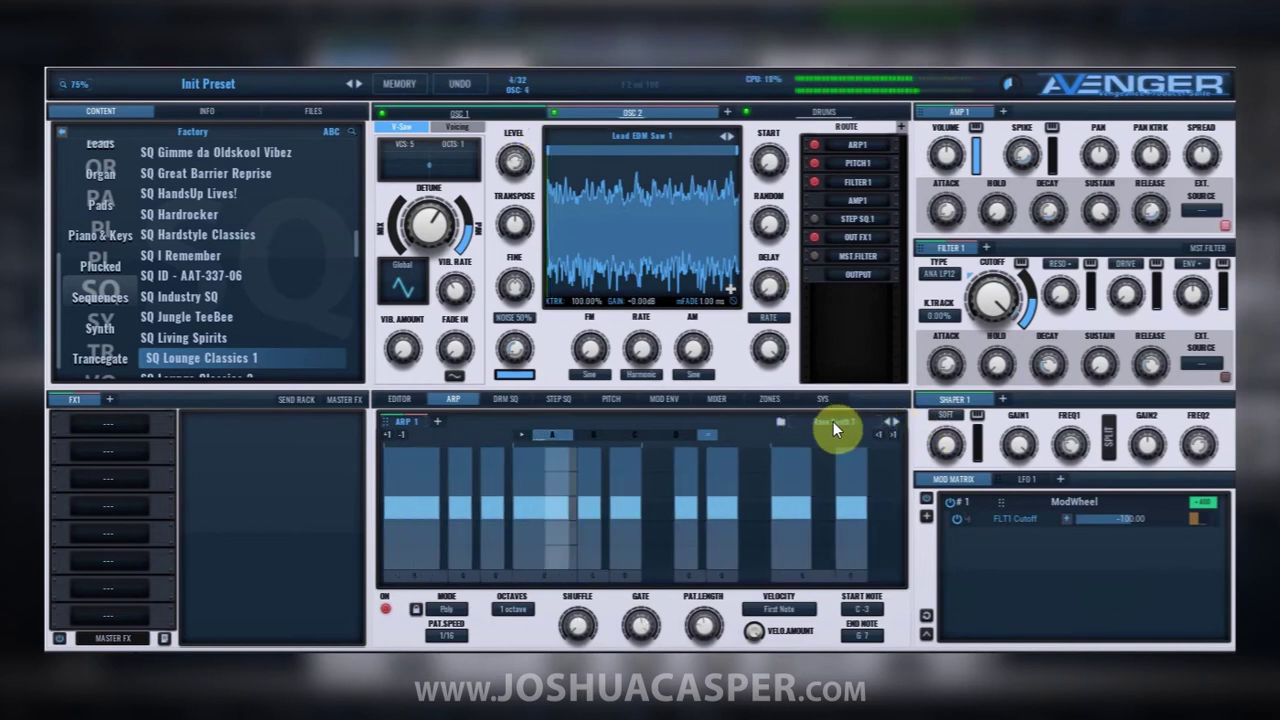
pyautogui.click(728, 136)
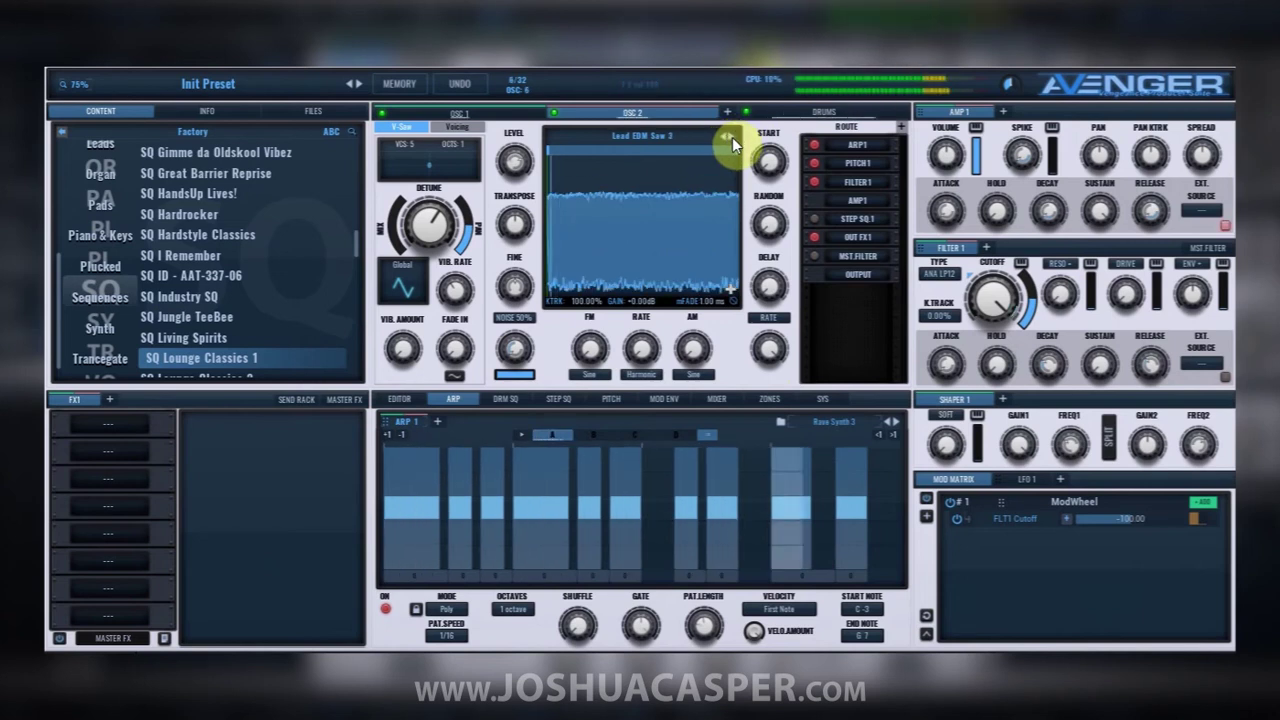
# Step: Set the OSC 2 sample to Lead EDM Saw 6 and insert AA-Reverb and Delay in the first two FX1 slots
pyautogui.click(732, 137)
pyautogui.click(732, 137)
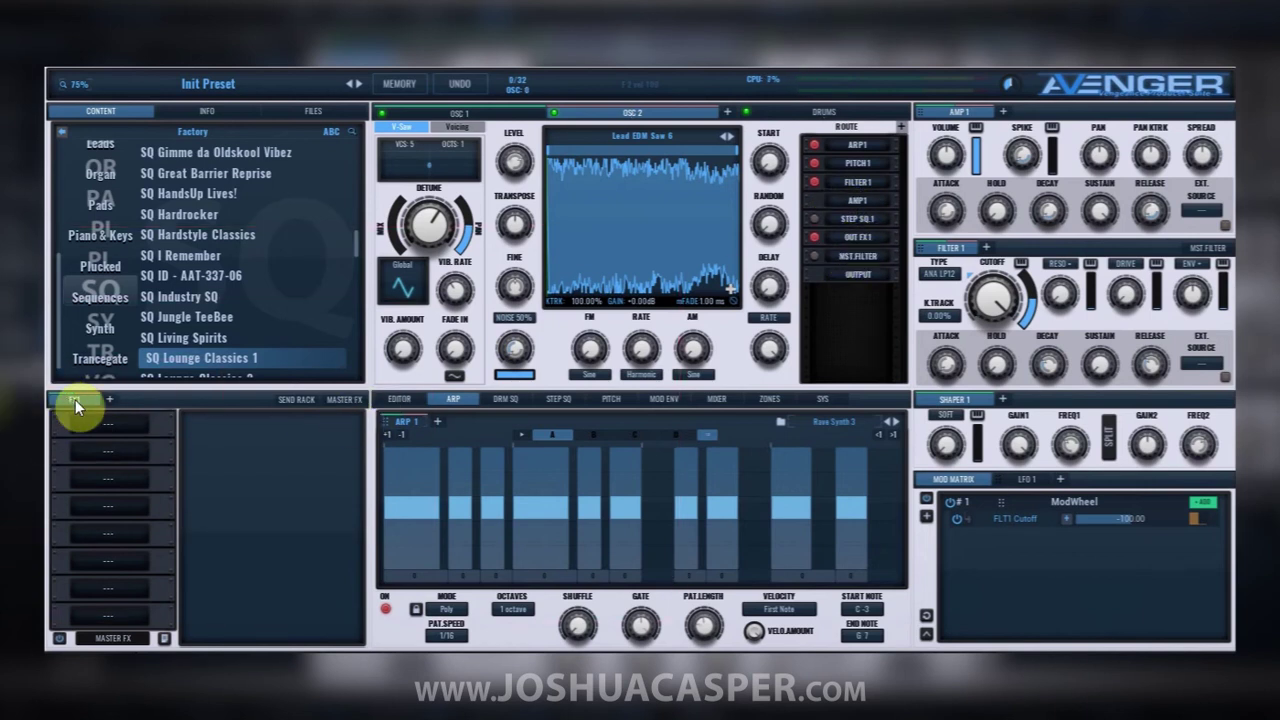
pyautogui.click(115, 425)
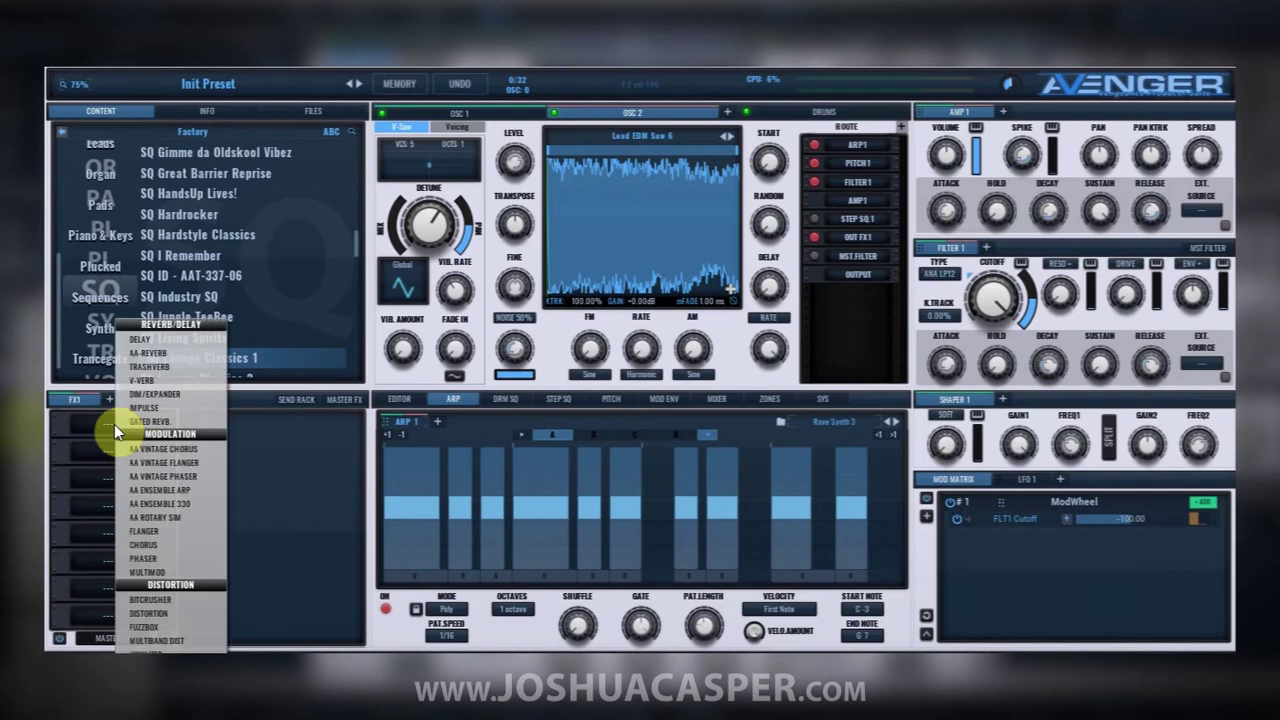
pyautogui.click(168, 355)
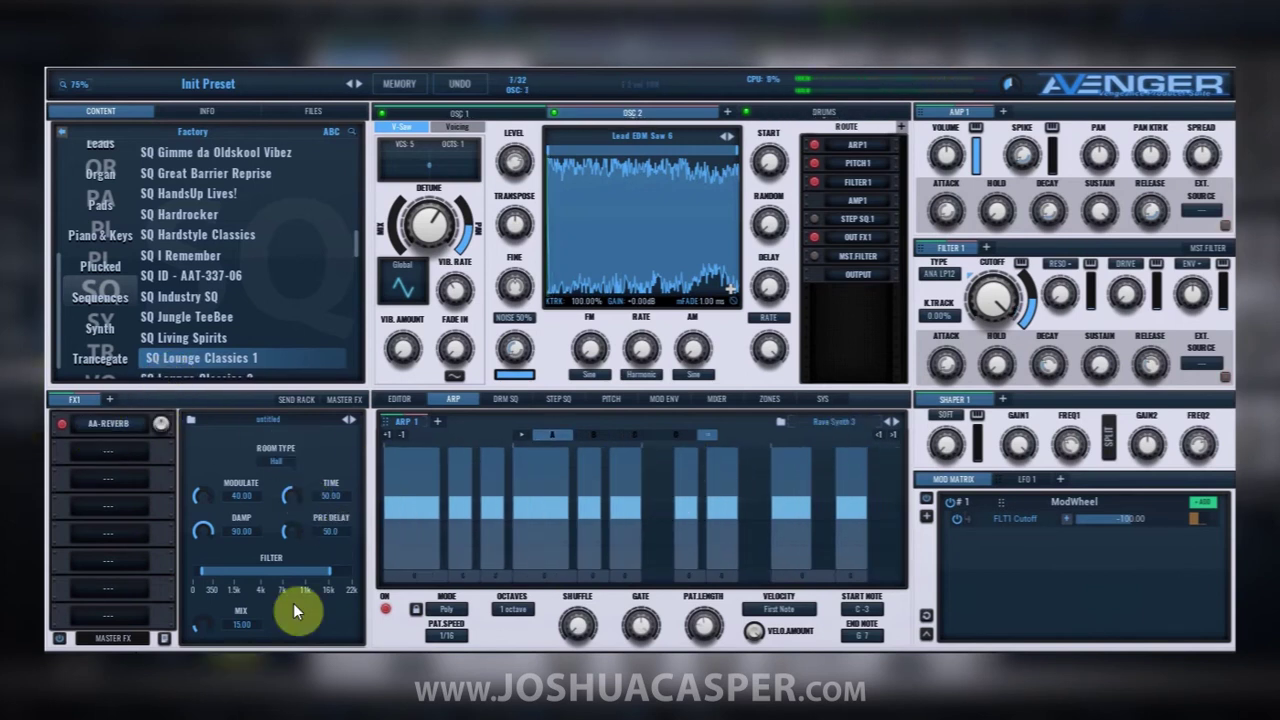
pyautogui.click(126, 452)
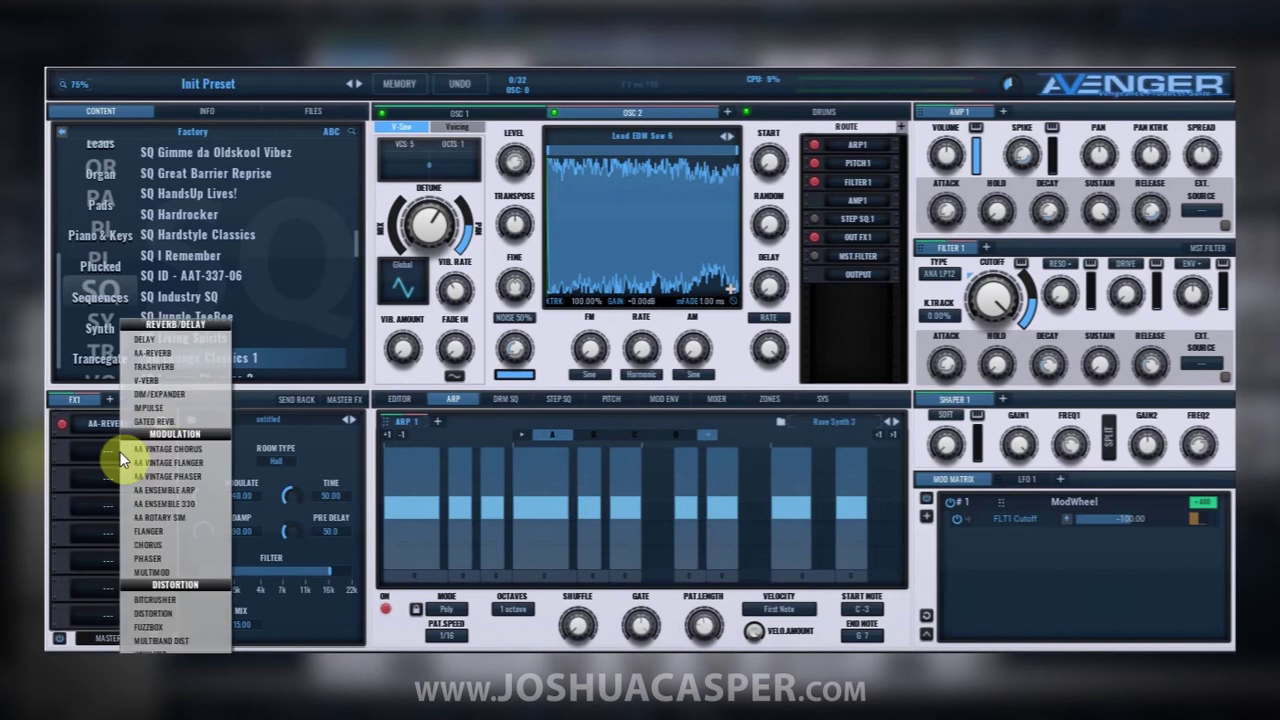
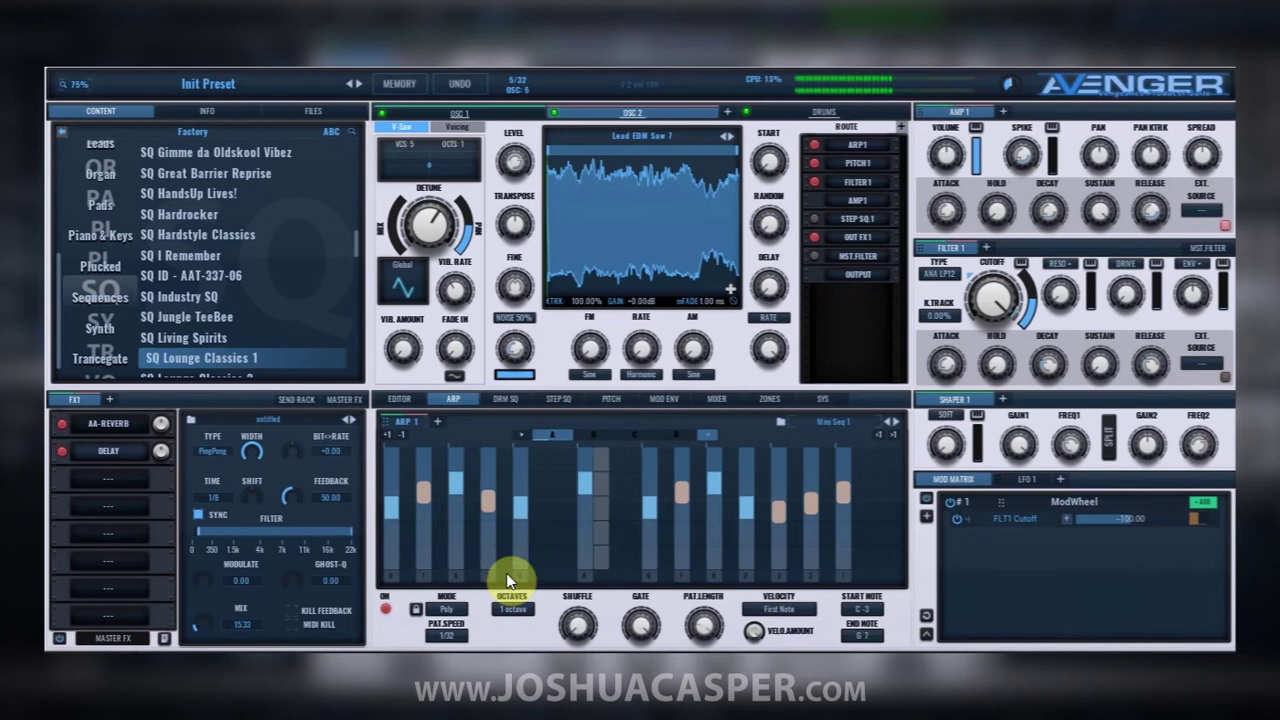
# Step: Load the Synths pattern Complex Melody 1 into ARP 1 and advance it to Complex Melody 2
pyautogui.click(843, 424)
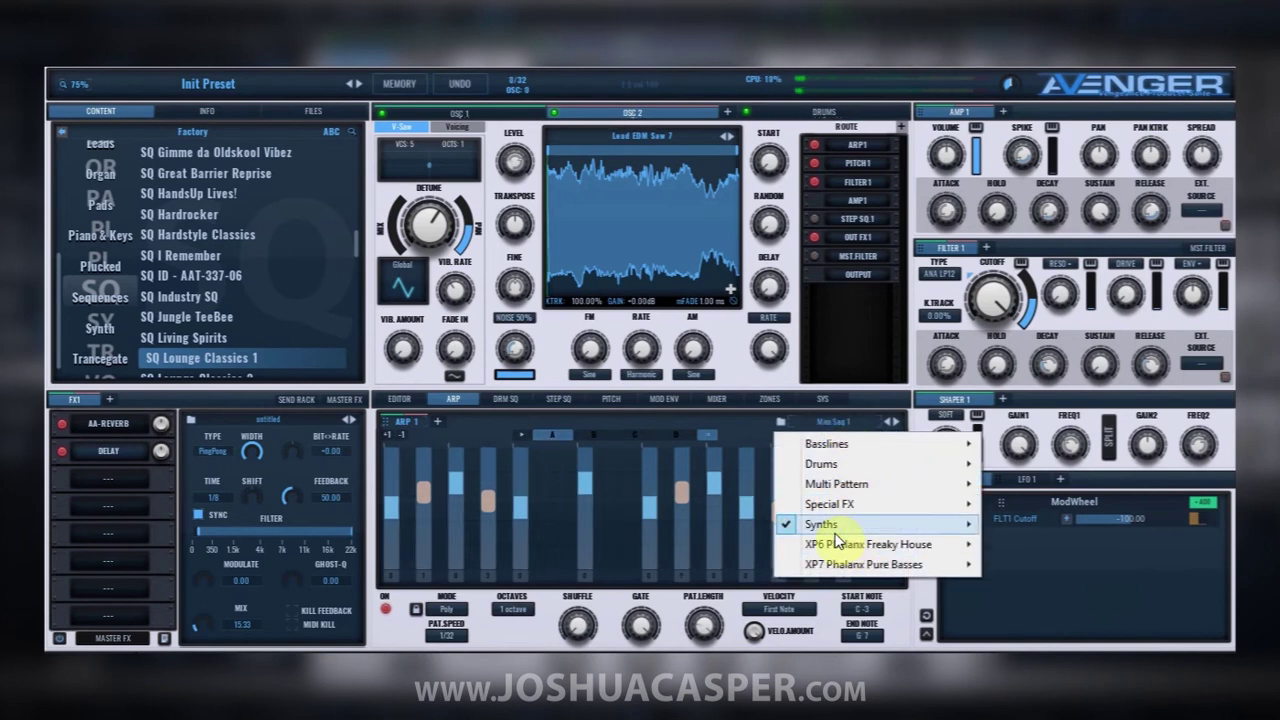
pyautogui.moveTo(840, 526)
pyautogui.click(515, 327)
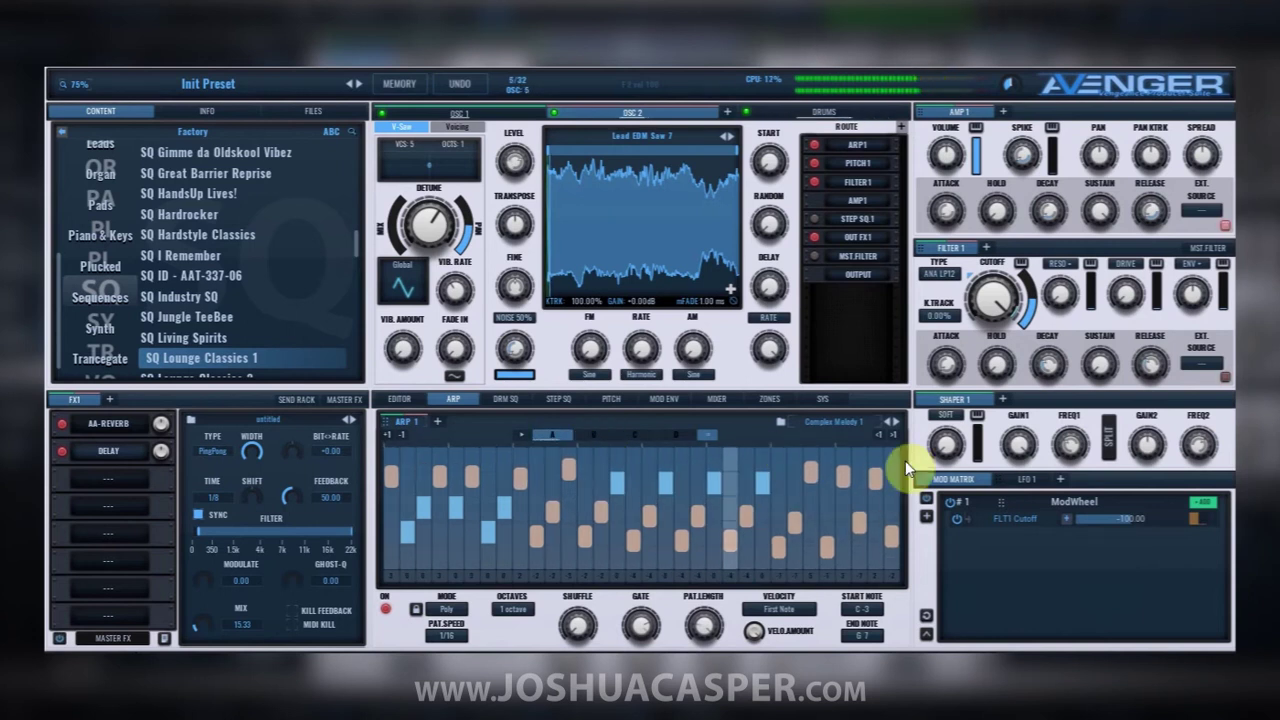
pyautogui.click(896, 421)
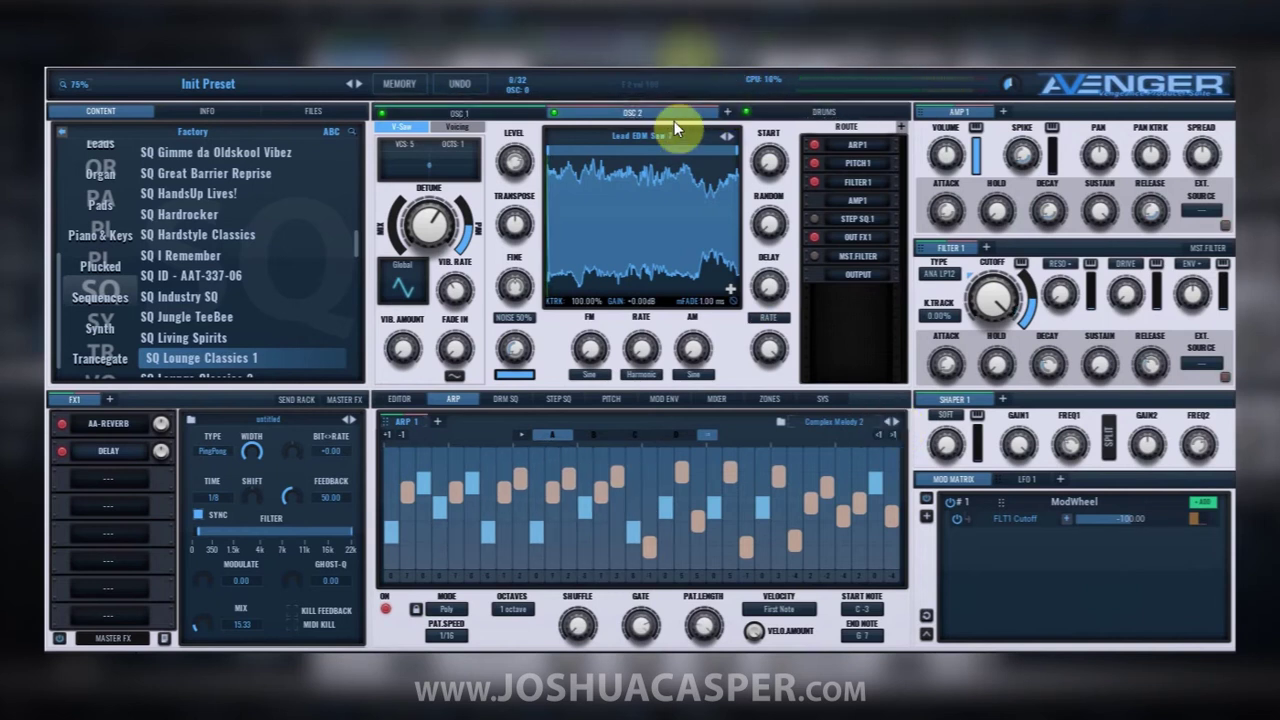
# Step: Add a third oscillator and load the Factory Lead / Synth sample Compl1 Scrm into it
pyautogui.click(726, 111)
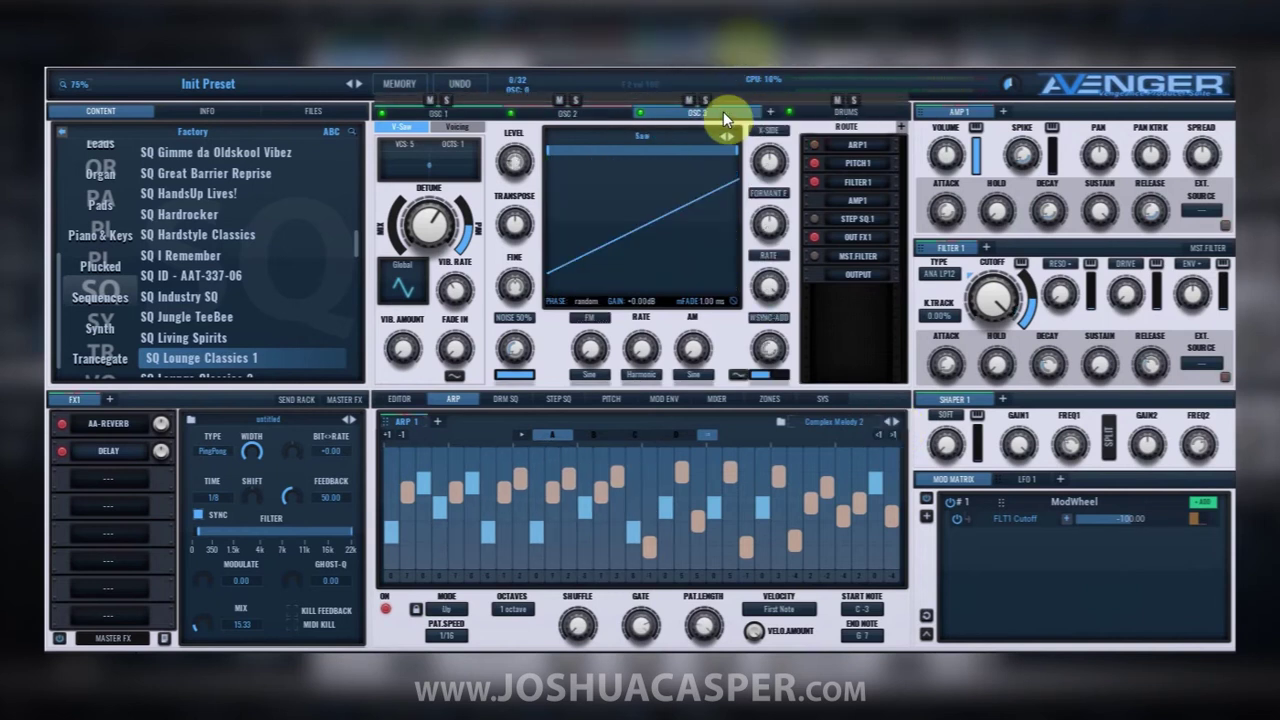
pyautogui.click(664, 139)
pyautogui.moveTo(666, 493)
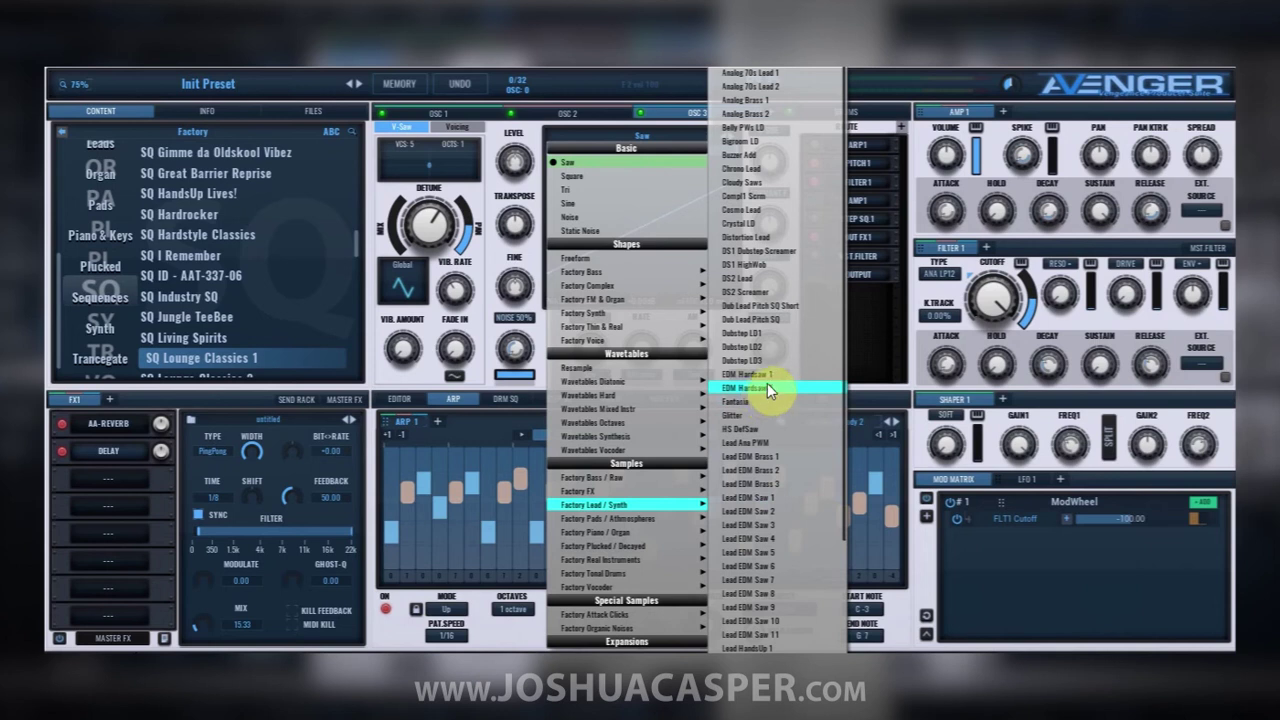
pyautogui.click(777, 198)
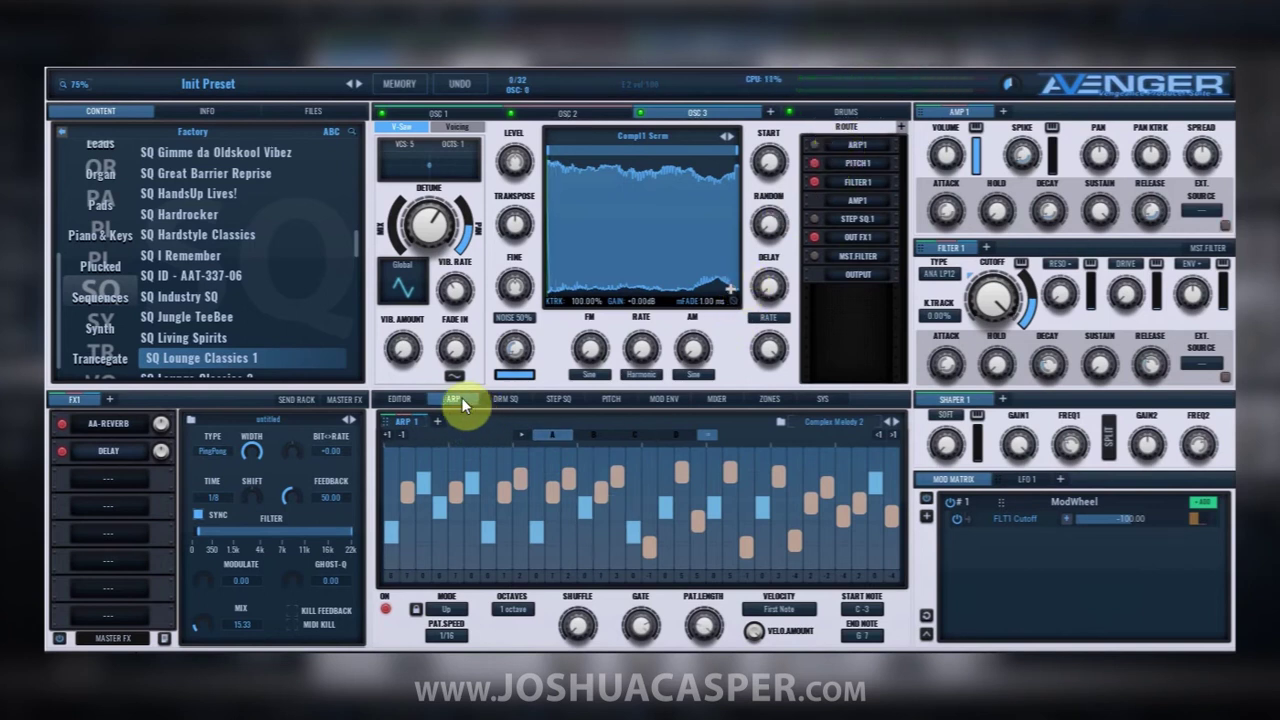
# Step: Create a second arpeggiator and assign ARP 2 to the OSC 3 routing
pyautogui.click(437, 421)
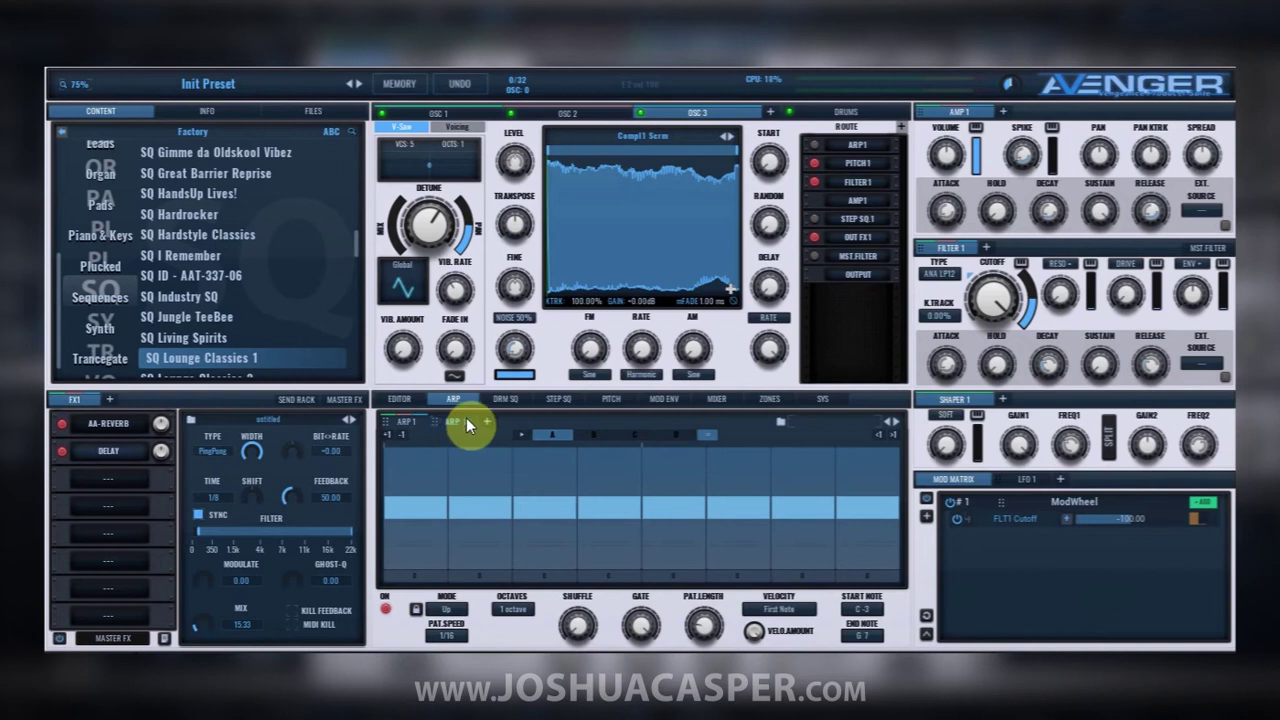
pyautogui.click(860, 148)
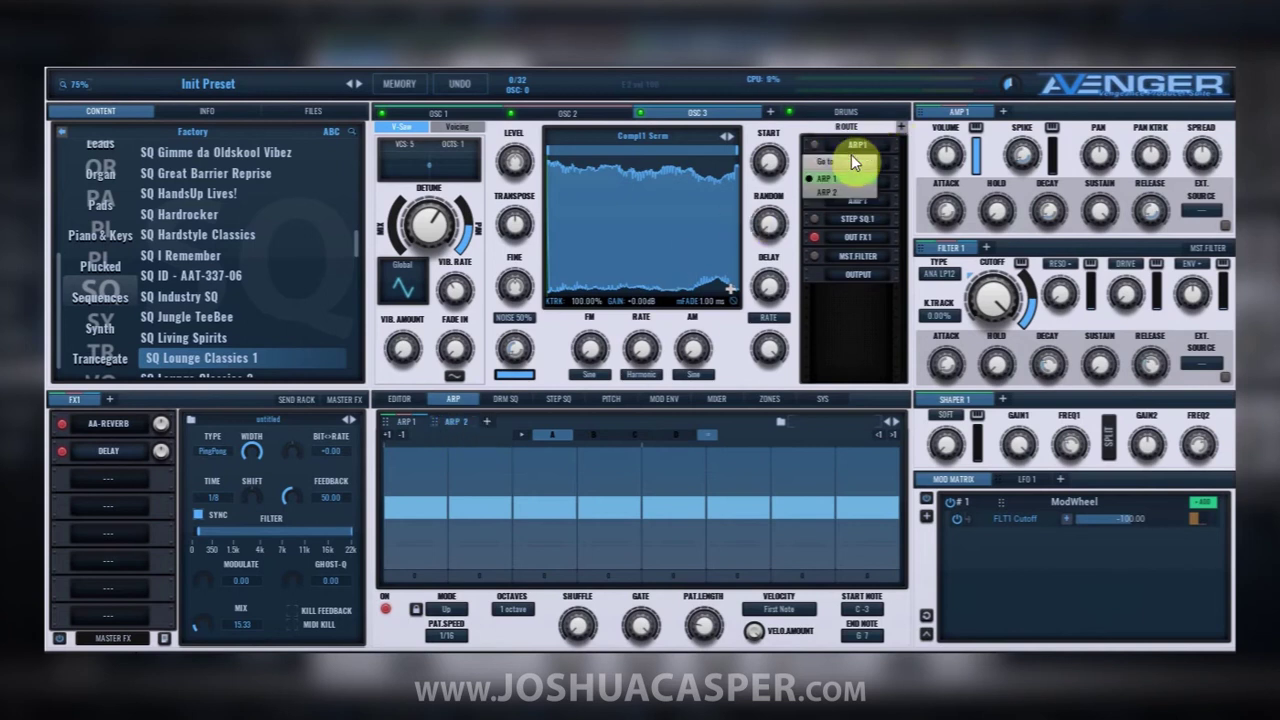
pyautogui.click(839, 187)
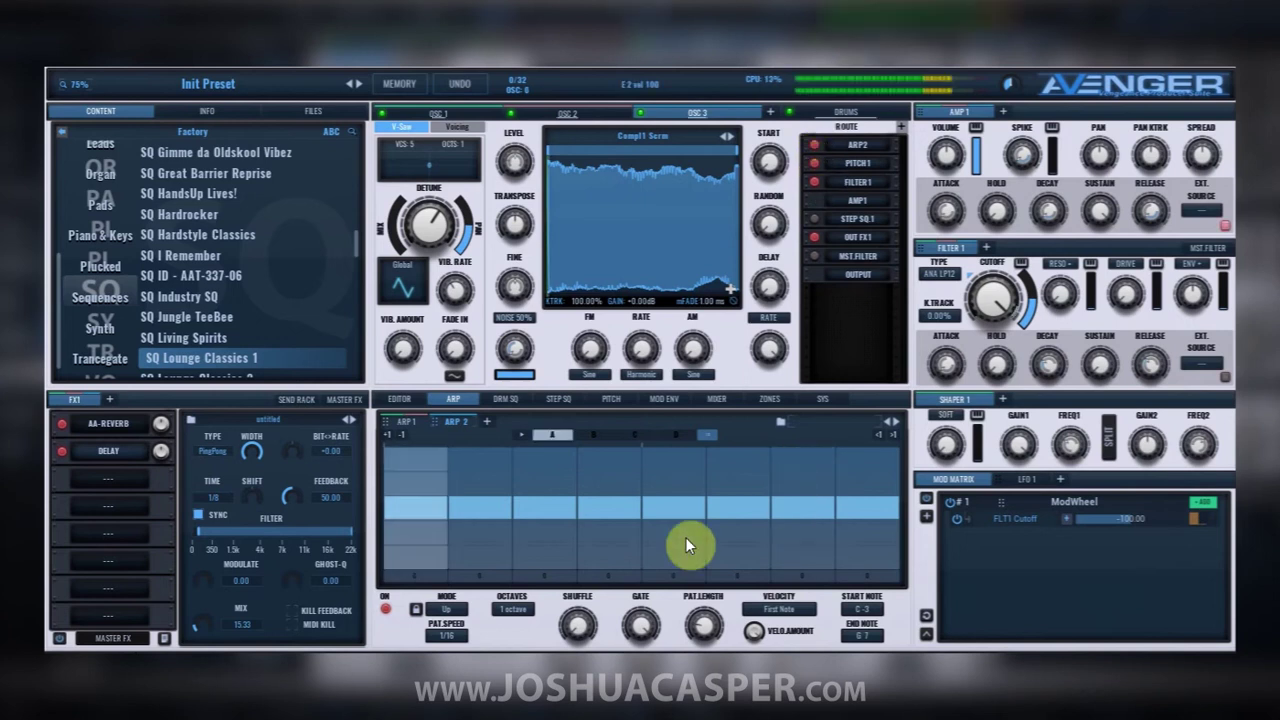
# Step: Remove every step except the first from part A of the ARP 2 pattern
pyautogui.click(520, 511)
pyautogui.click(498, 508)
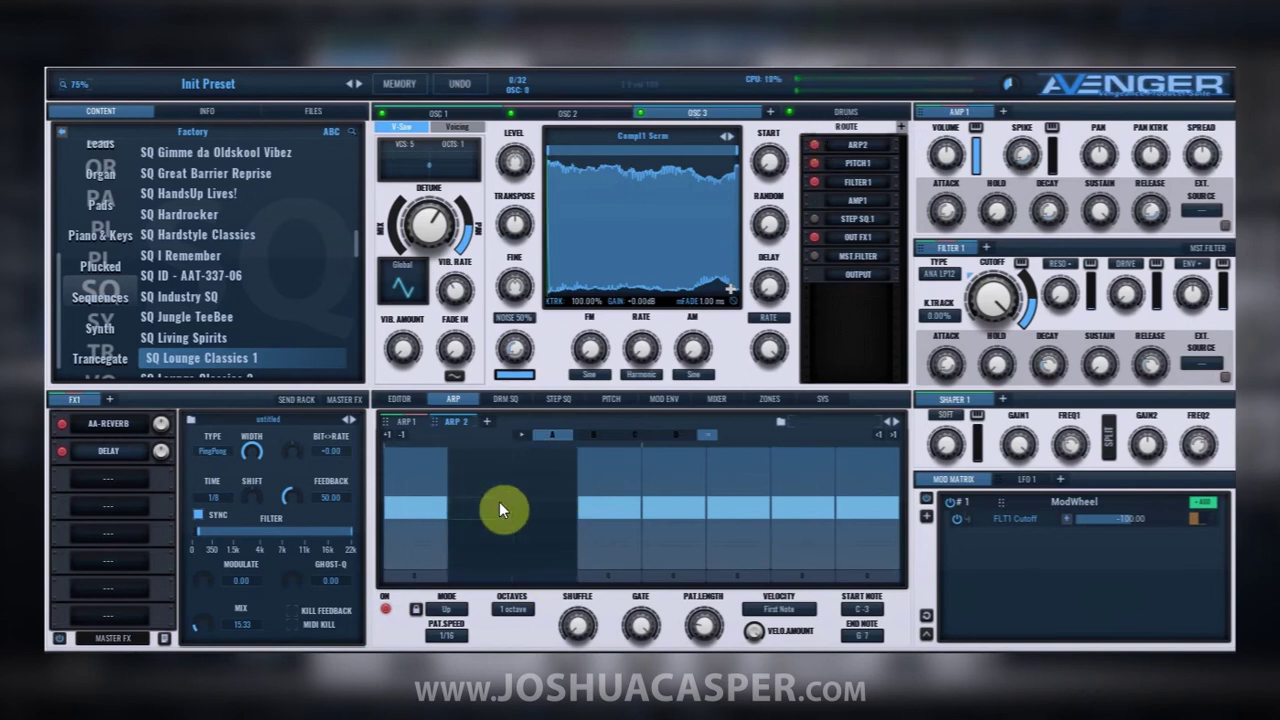
pyautogui.click(686, 504)
pyautogui.click(618, 511)
pyautogui.moveTo(738, 508); pyautogui.dragTo(868, 508)
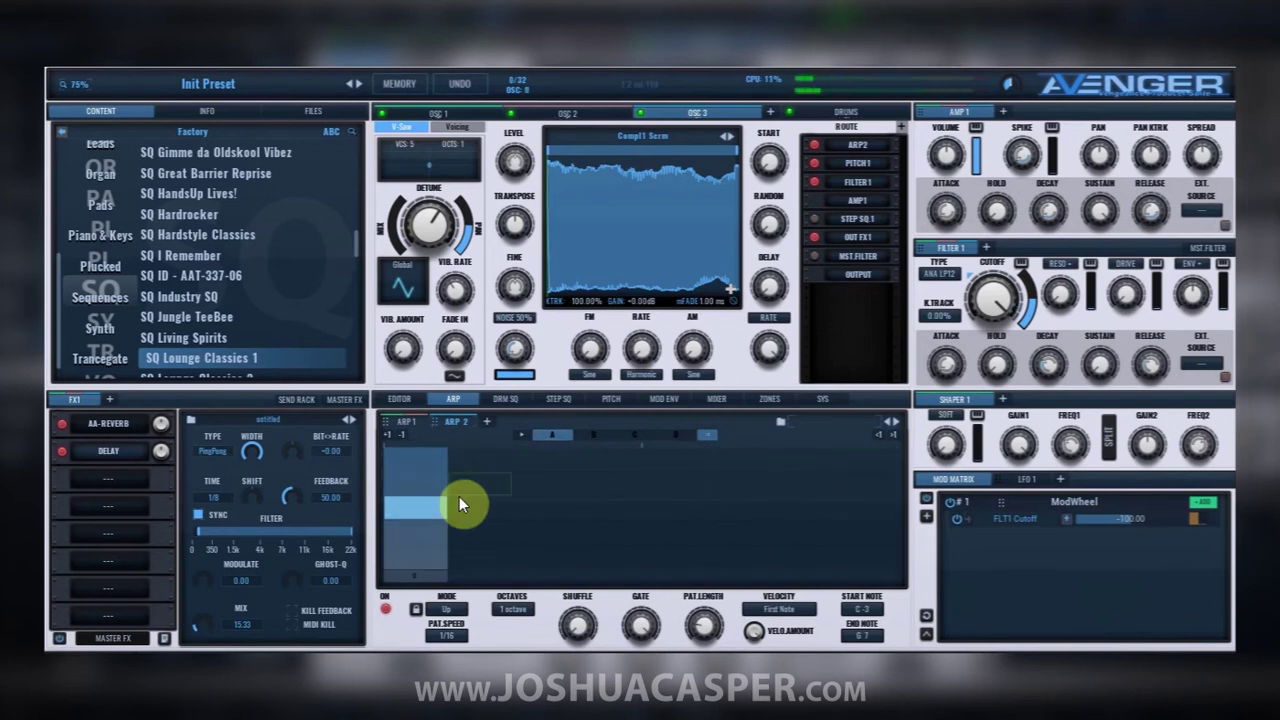
# Step: Enable ARP 2 parts B, C and D with all their steps cleared, and lengthen part A's first step to almost three steps
pyautogui.click(596, 435)
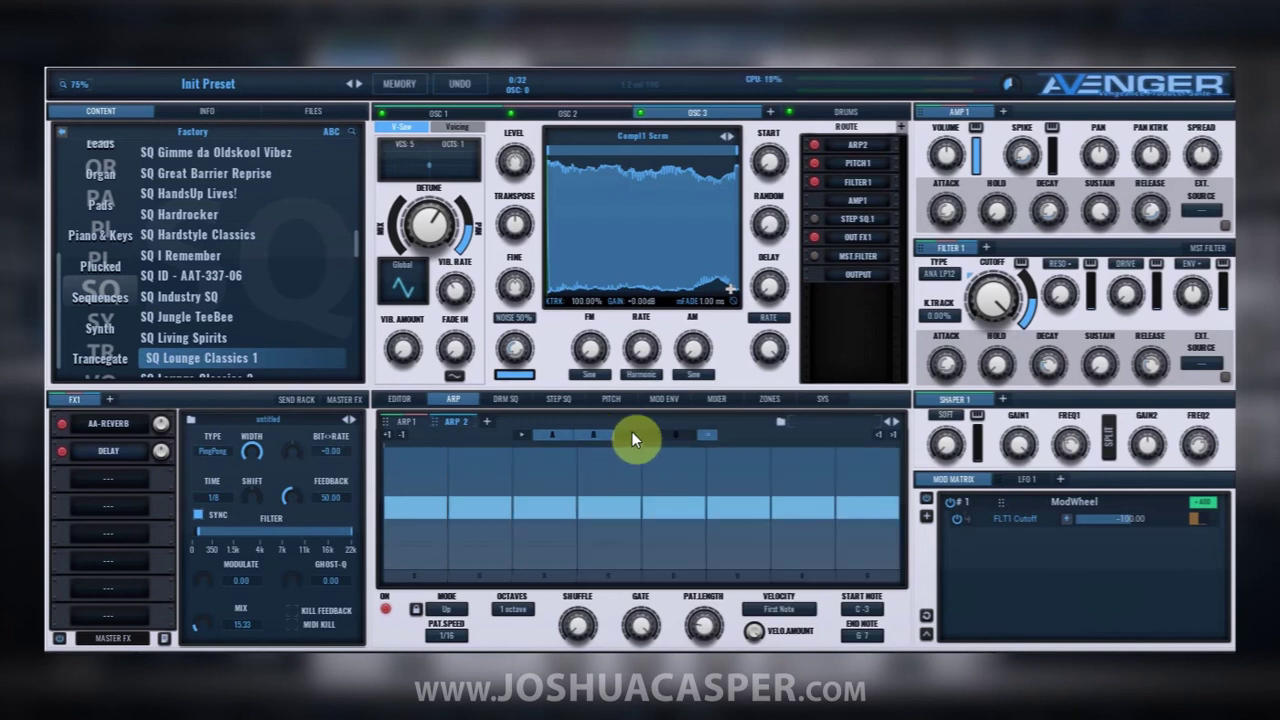
pyautogui.click(667, 432)
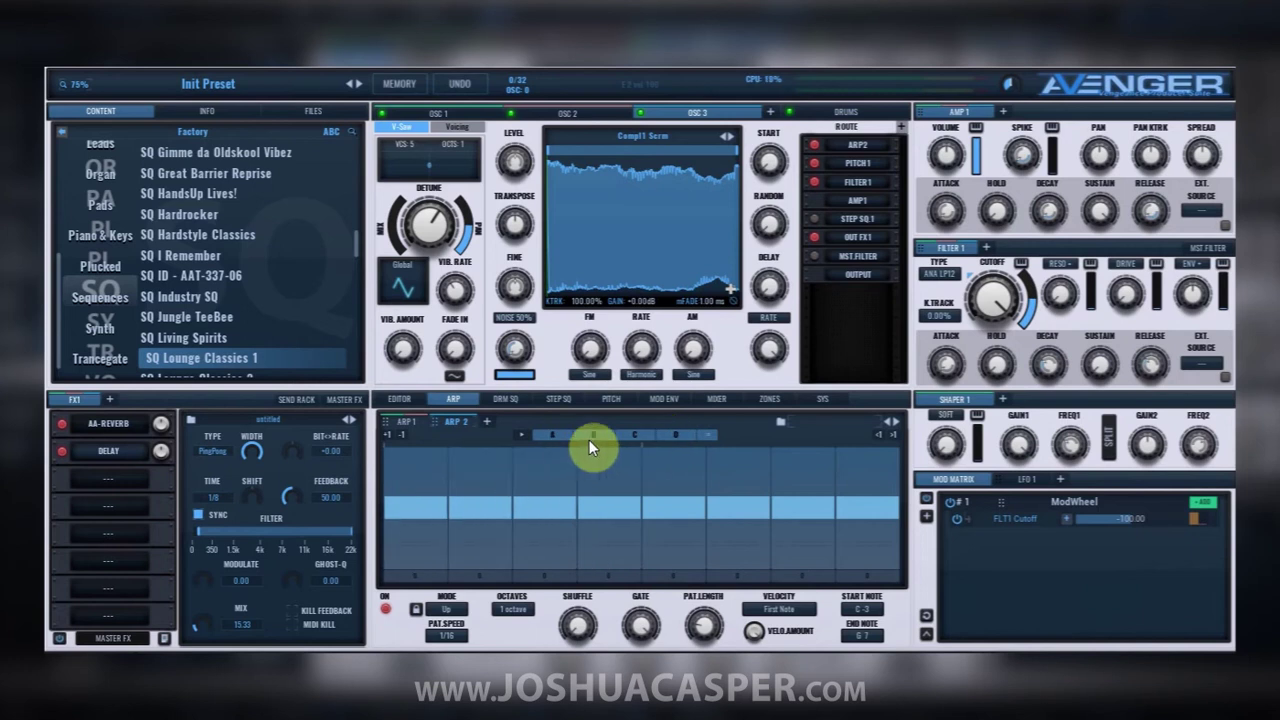
pyautogui.click(545, 507)
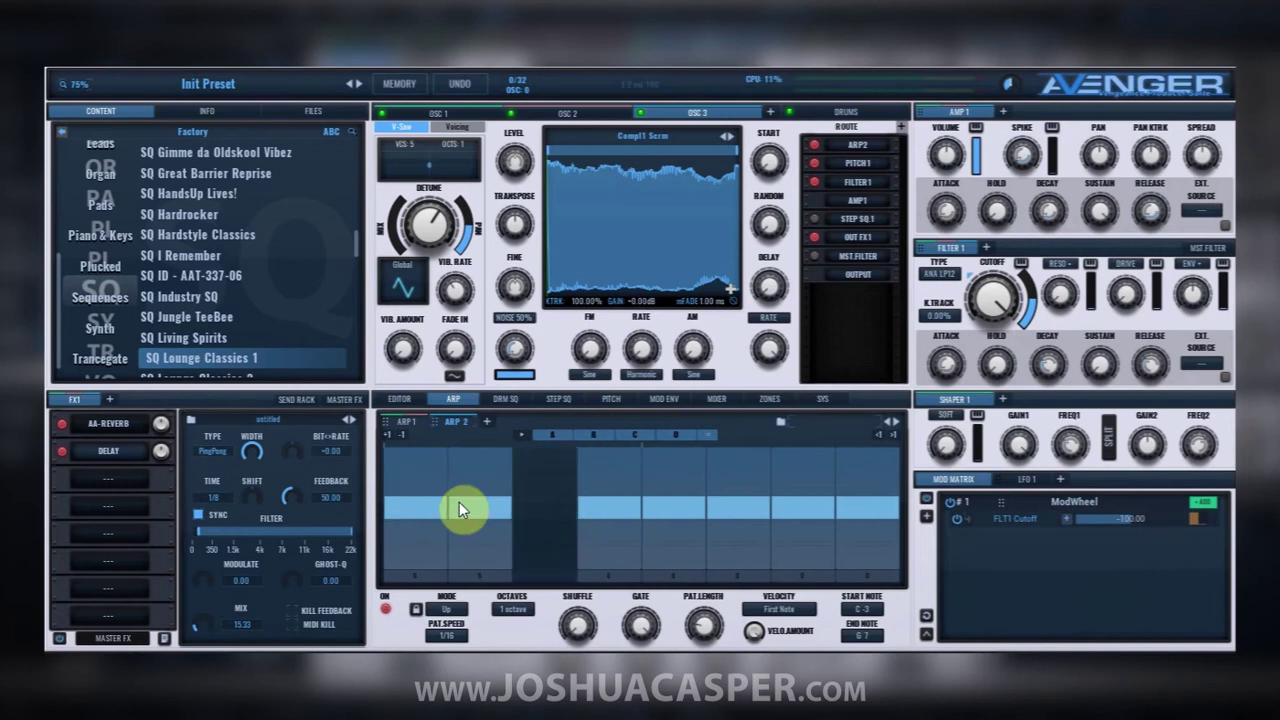
pyautogui.click(461, 505)
pyautogui.click(413, 508)
pyautogui.click(626, 446)
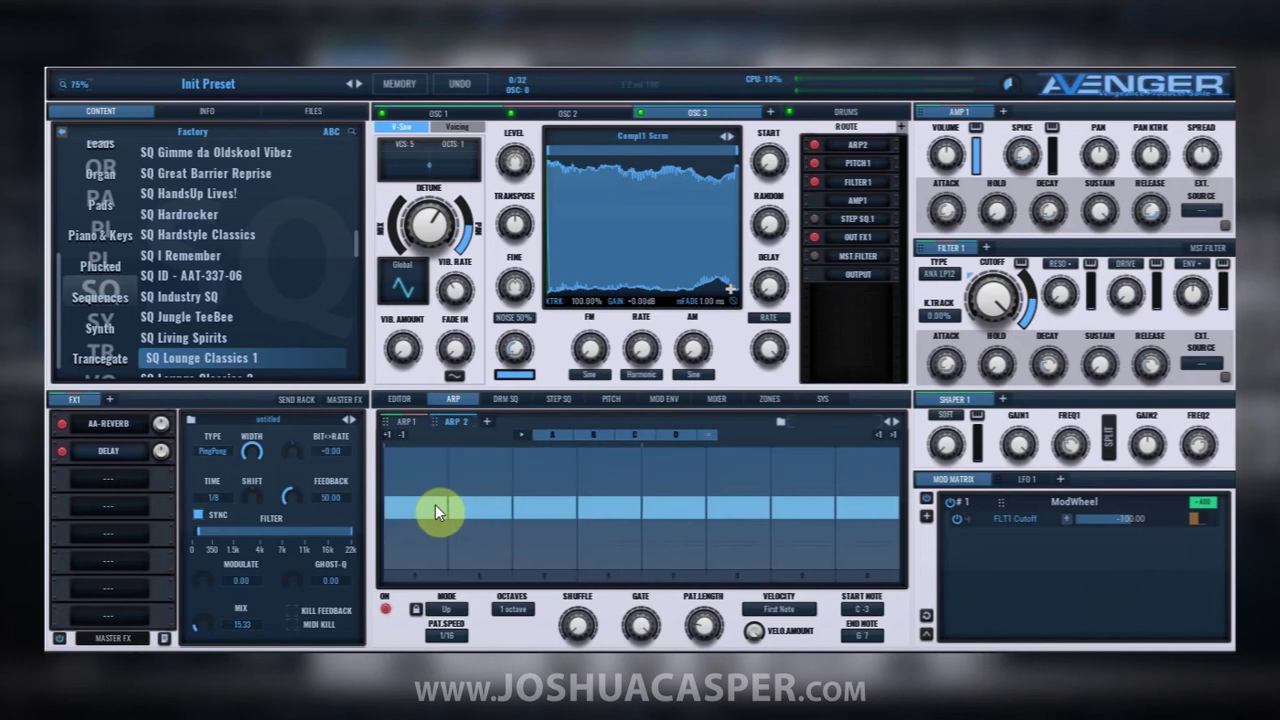
pyautogui.moveTo(441, 504); pyautogui.dragTo(467, 507)
pyautogui.moveTo(549, 513)
pyautogui.mouseDown()
pyautogui.moveTo(462, 474)
pyautogui.moveTo(414, 509)
pyautogui.mouseUp()
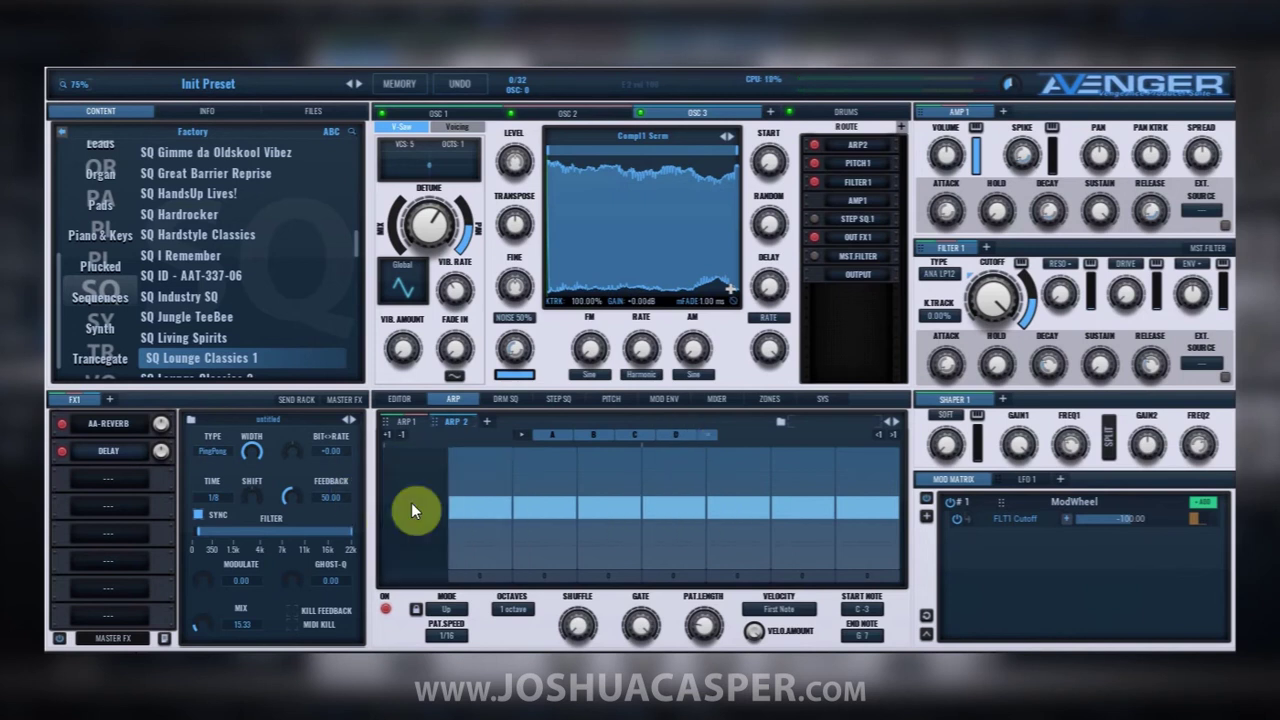
pyautogui.moveTo(572, 509)
pyautogui.mouseDown()
pyautogui.moveTo(553, 502)
pyautogui.moveTo(868, 488)
pyautogui.mouseUp()
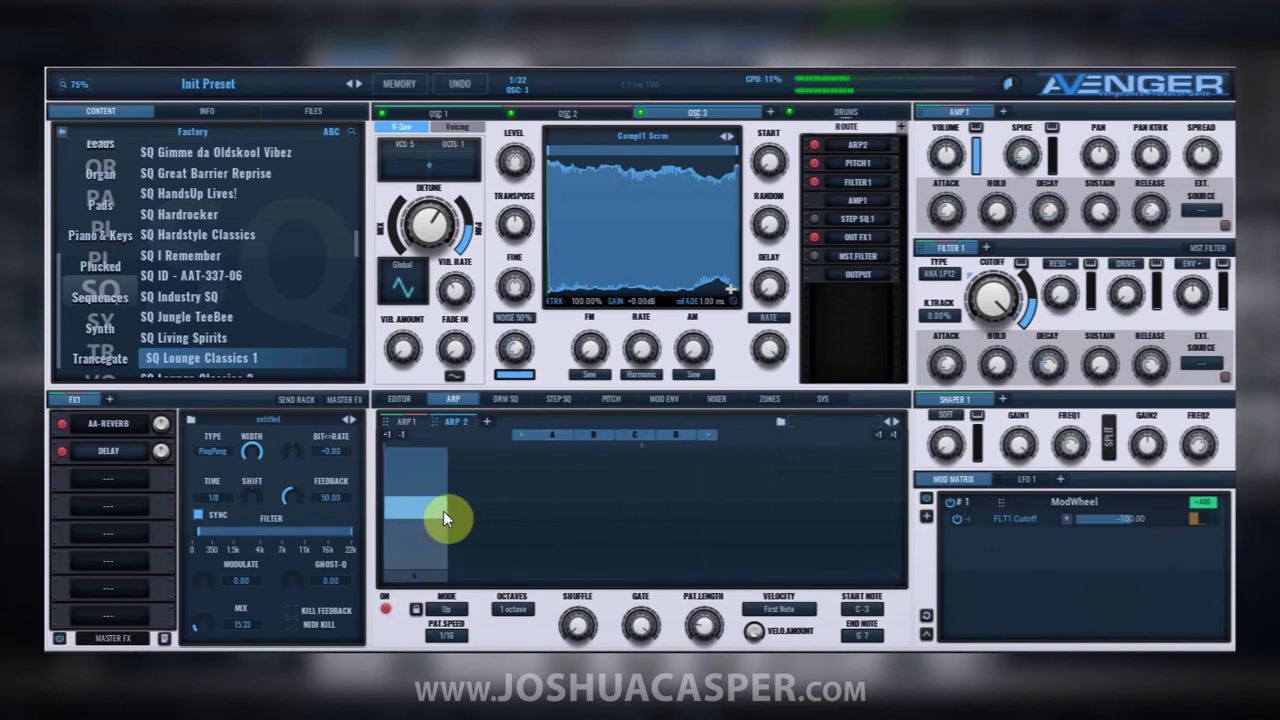
pyautogui.moveTo(444, 508); pyautogui.dragTo(562, 510)
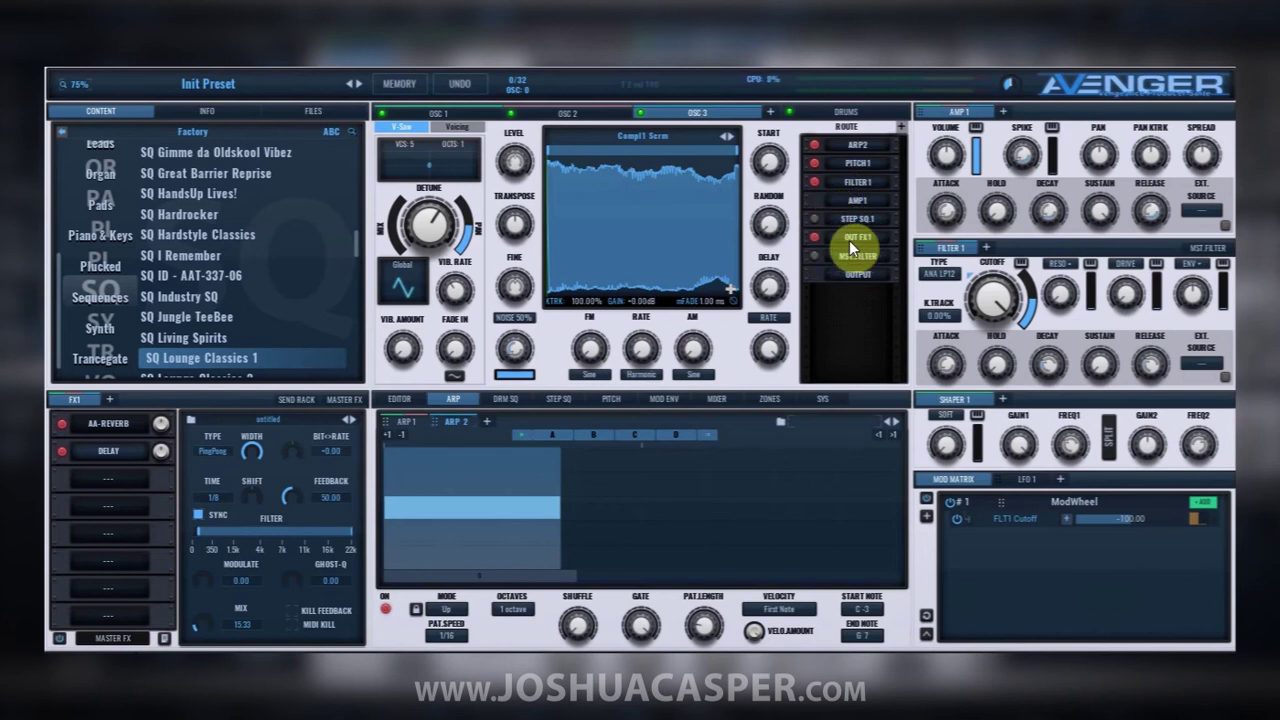
# Step: Audition the samples following Compl1 Scrm on OSC 3, stopping at DS1 Dubstep Screamer
pyautogui.scroll(-1, 723, 188)
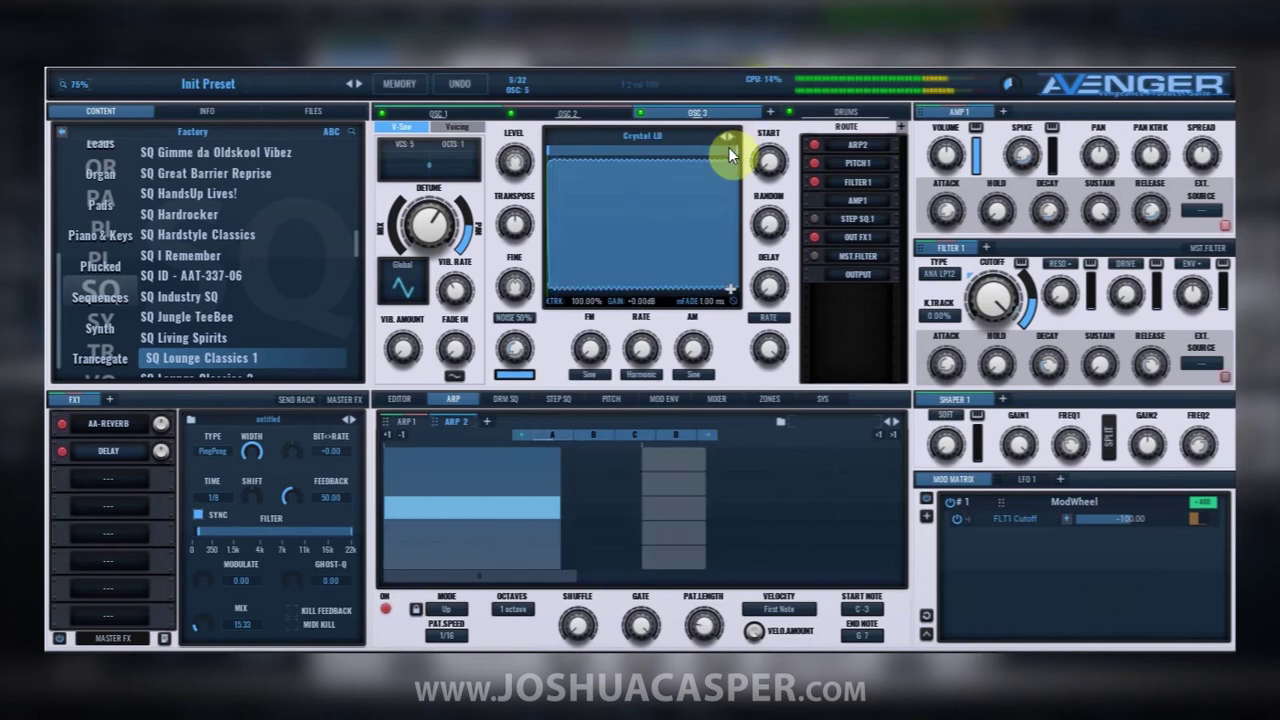
pyautogui.click(729, 134)
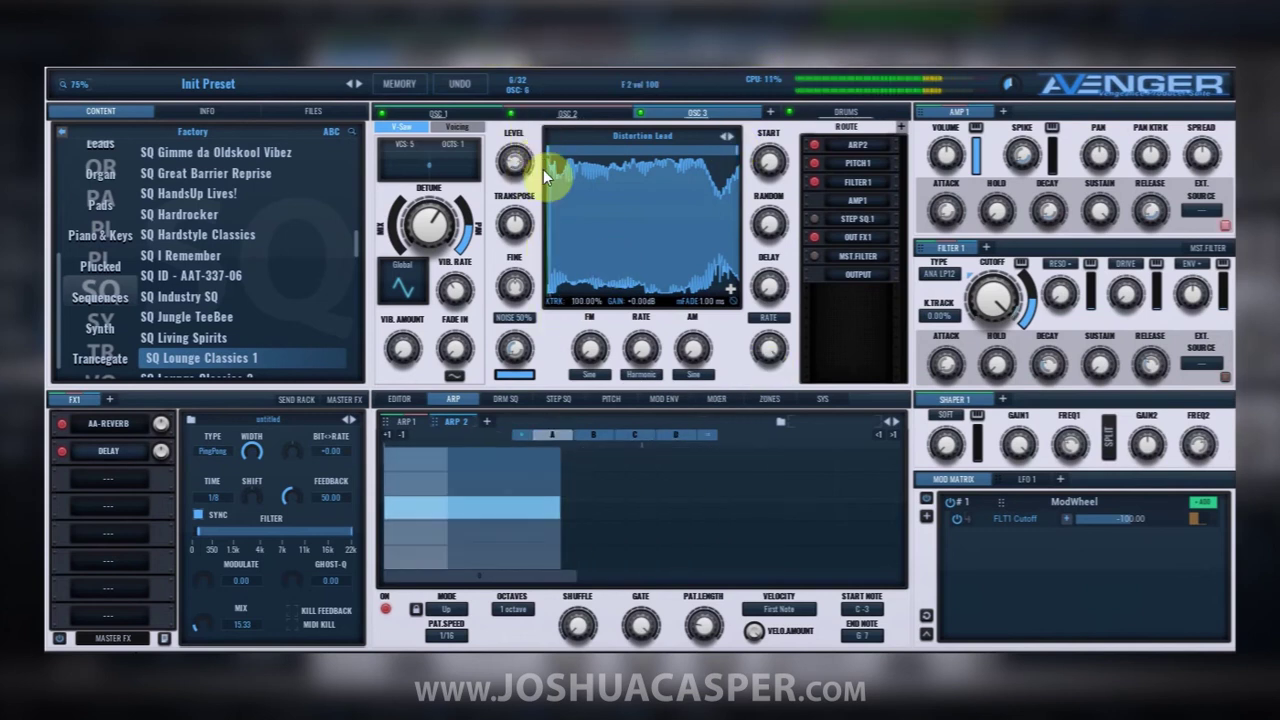
pyautogui.click(729, 137)
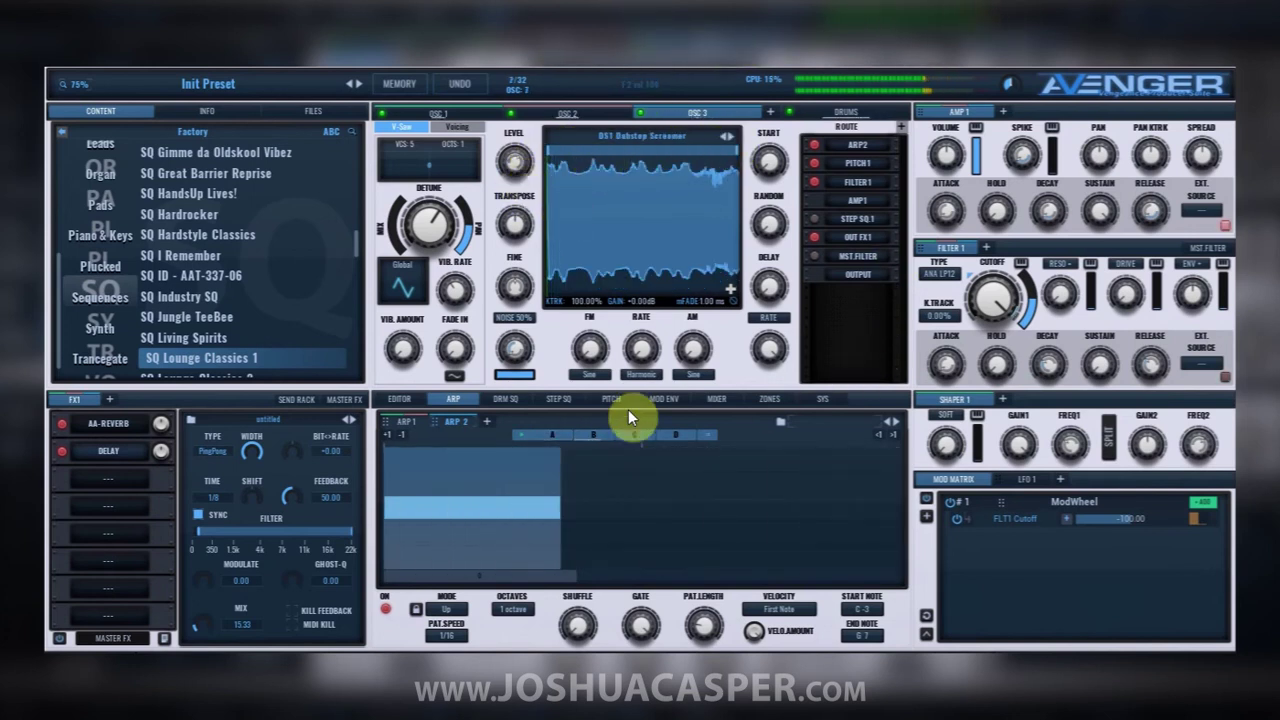
# Step: Lower the DRUMS group level slightly in the general mixer and bring up the individual drum channels
pyautogui.click(716, 399)
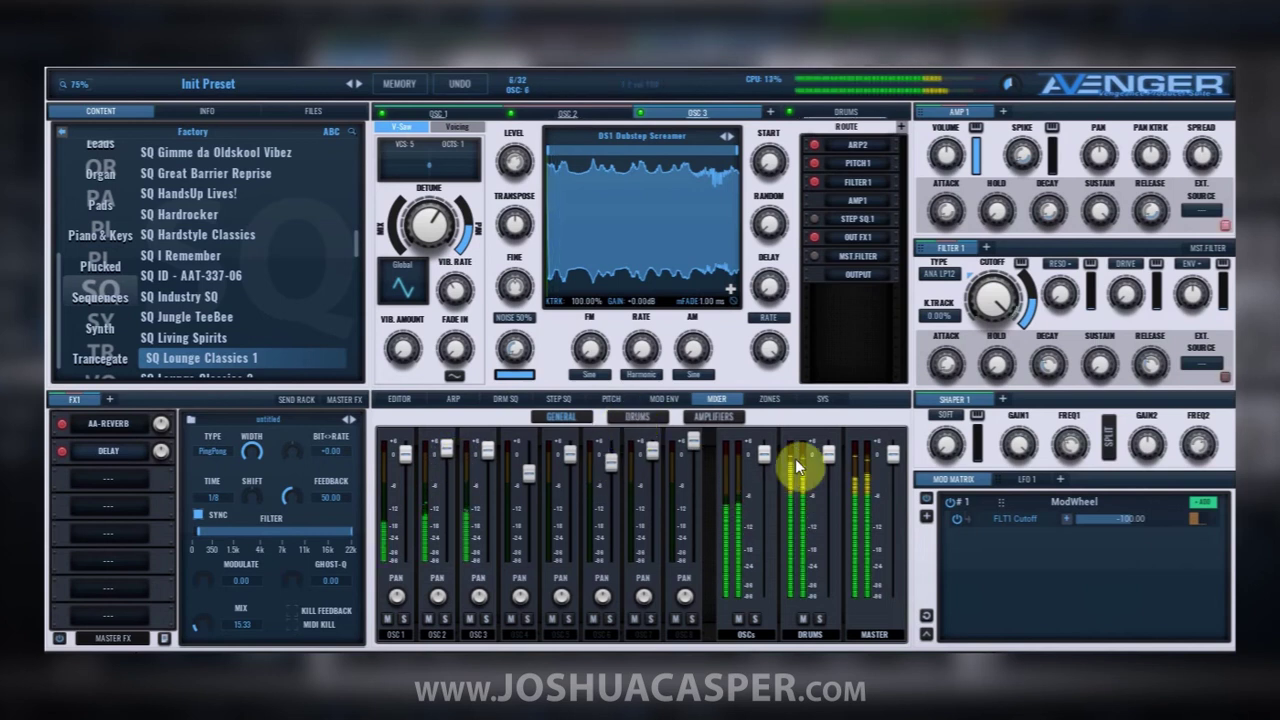
pyautogui.moveTo(830, 452); pyautogui.dragTo(824, 462)
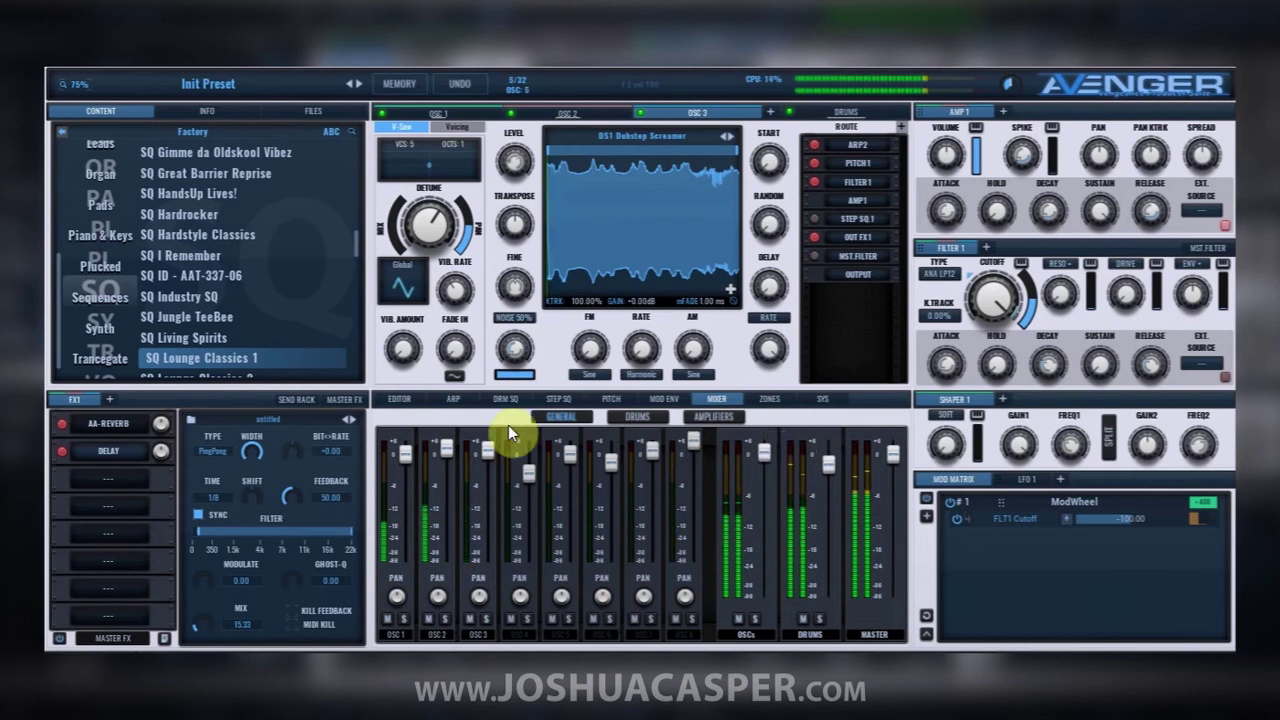
pyautogui.click(618, 418)
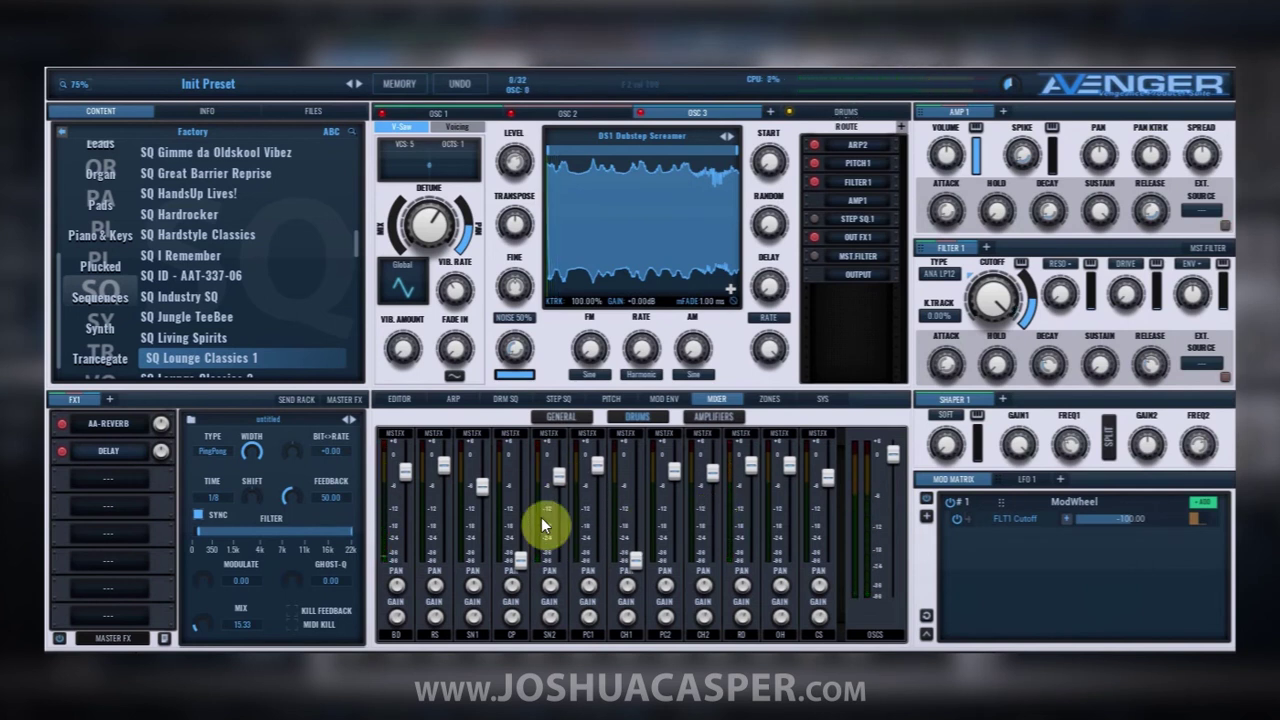
# Step: Add off-beat hits along the G# row of the drum sequencer across the whole pattern
pyautogui.click(564, 400)
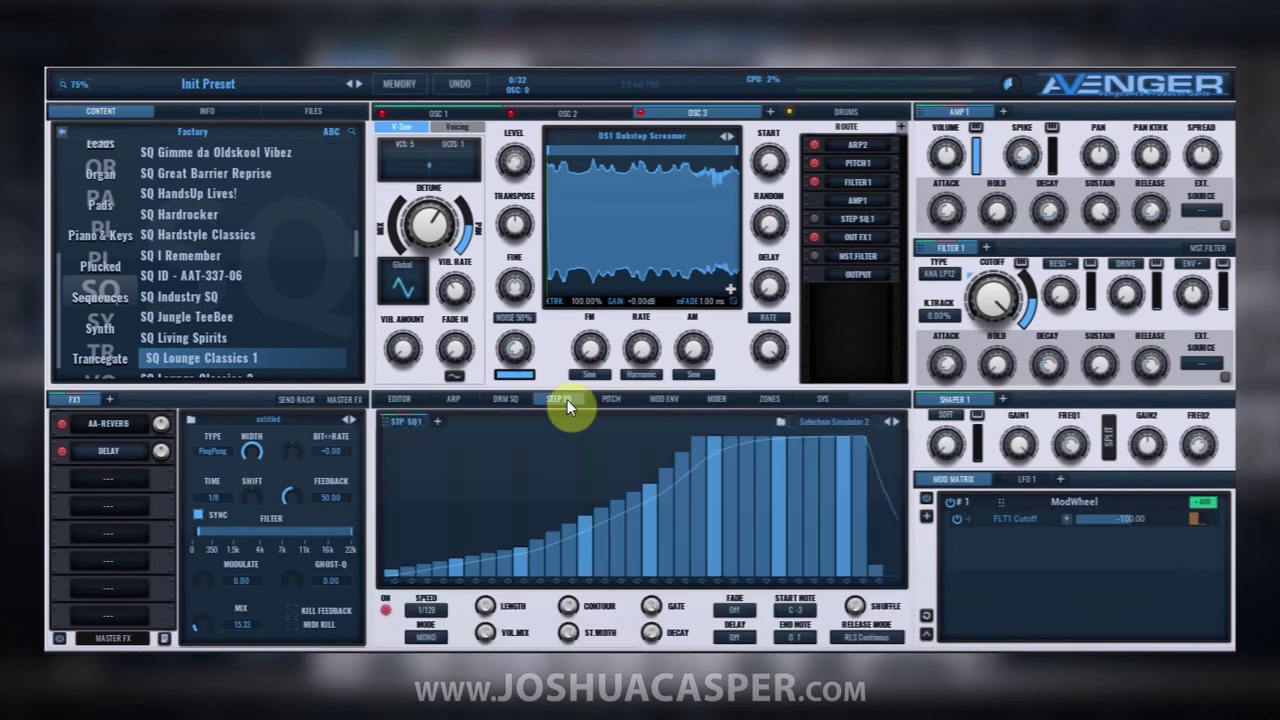
pyautogui.click(500, 399)
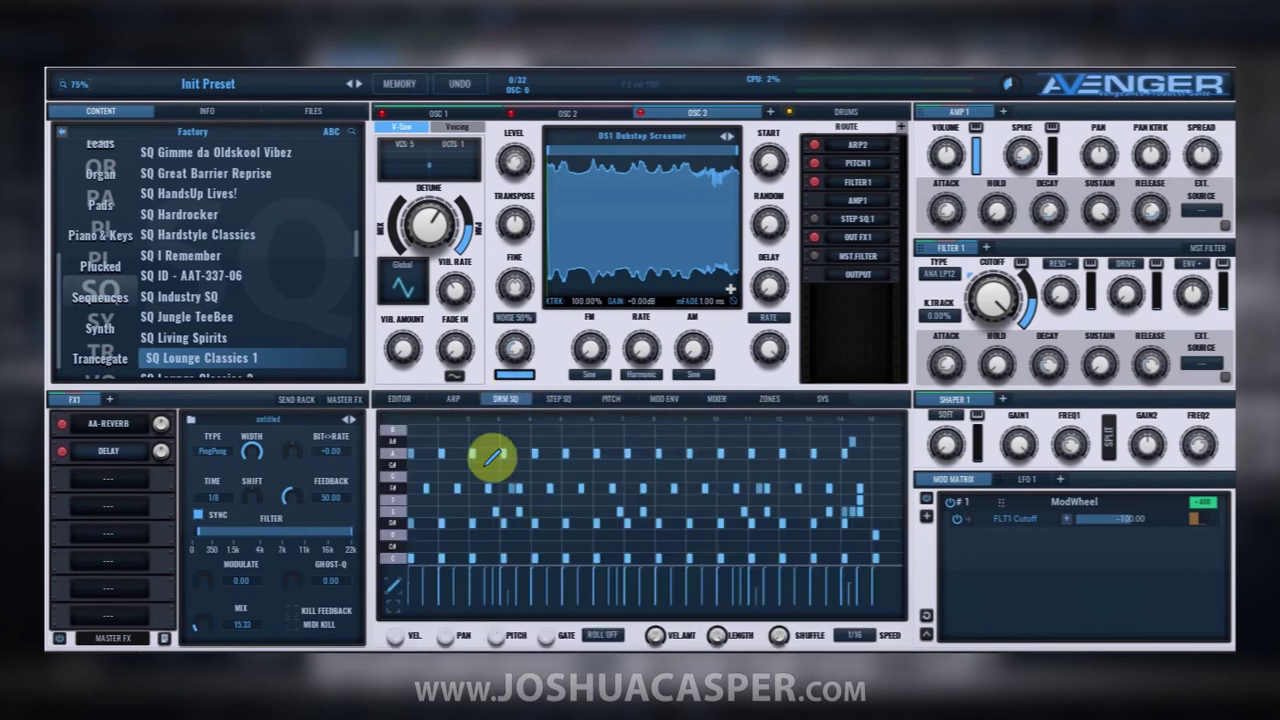
pyautogui.click(411, 452)
pyautogui.click(434, 465)
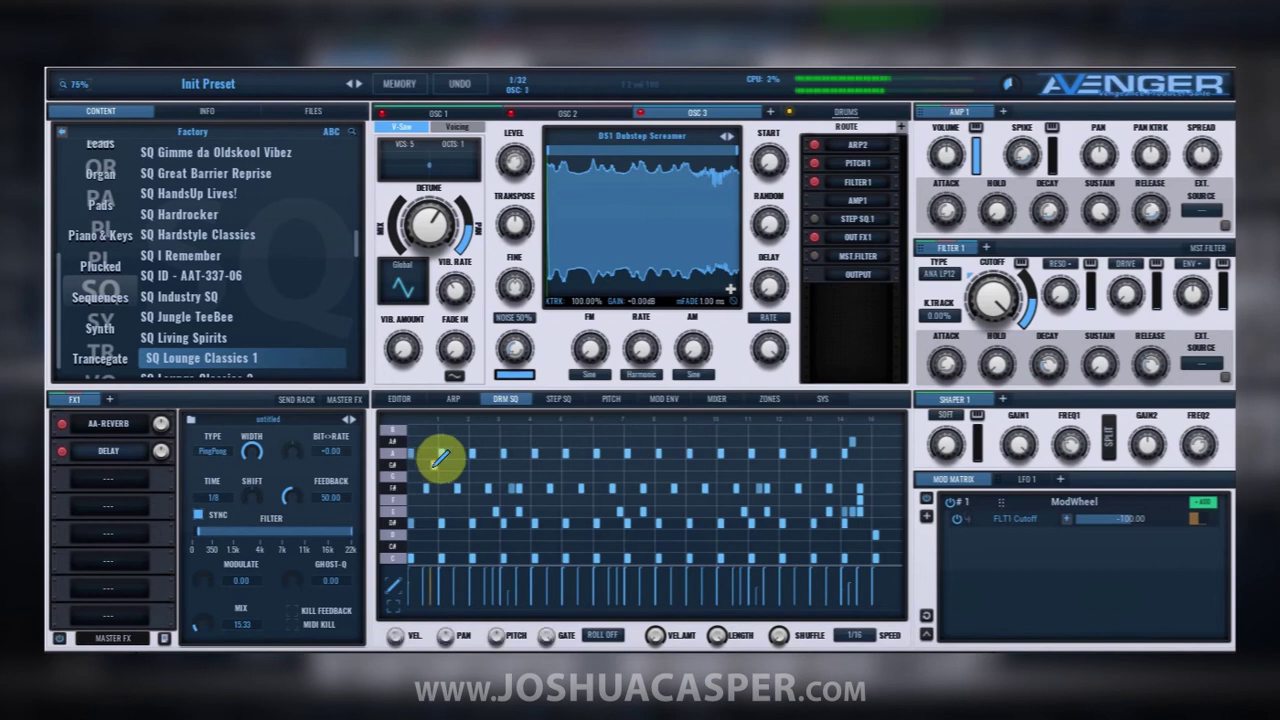
pyautogui.click(432, 464)
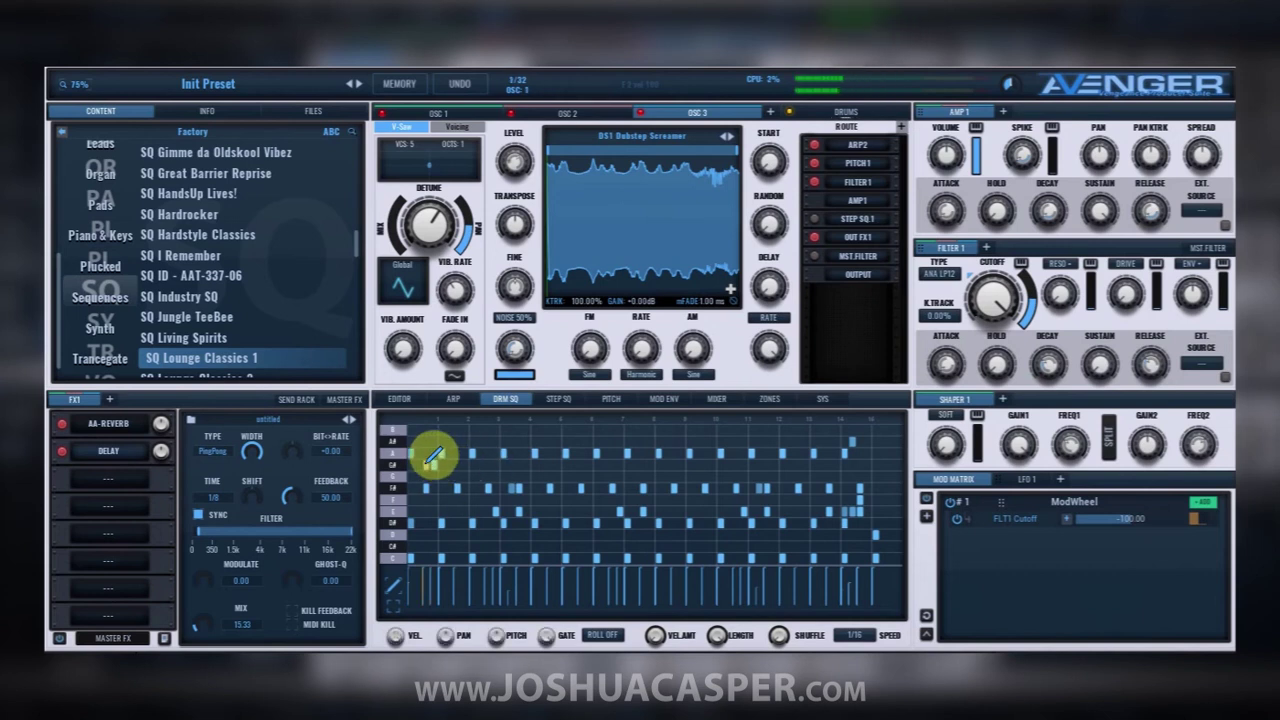
pyautogui.click(430, 466)
pyautogui.press('space')
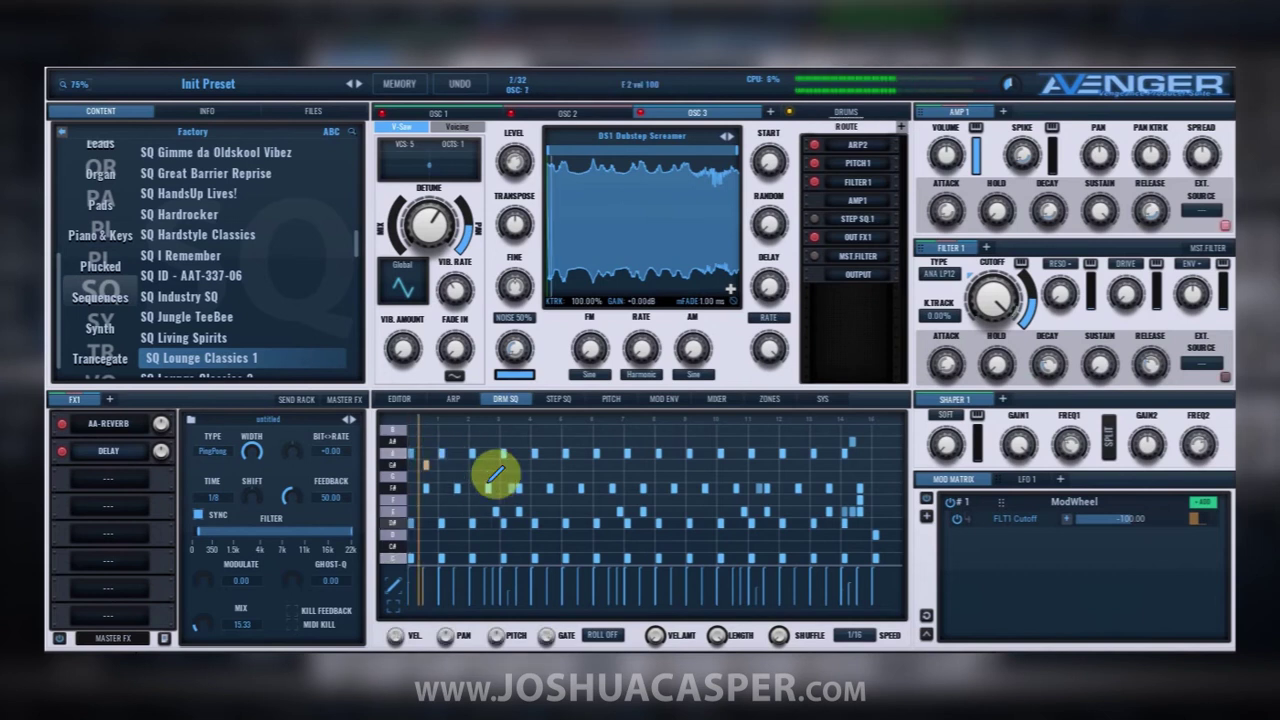
pyautogui.click(461, 465)
pyautogui.press('space')
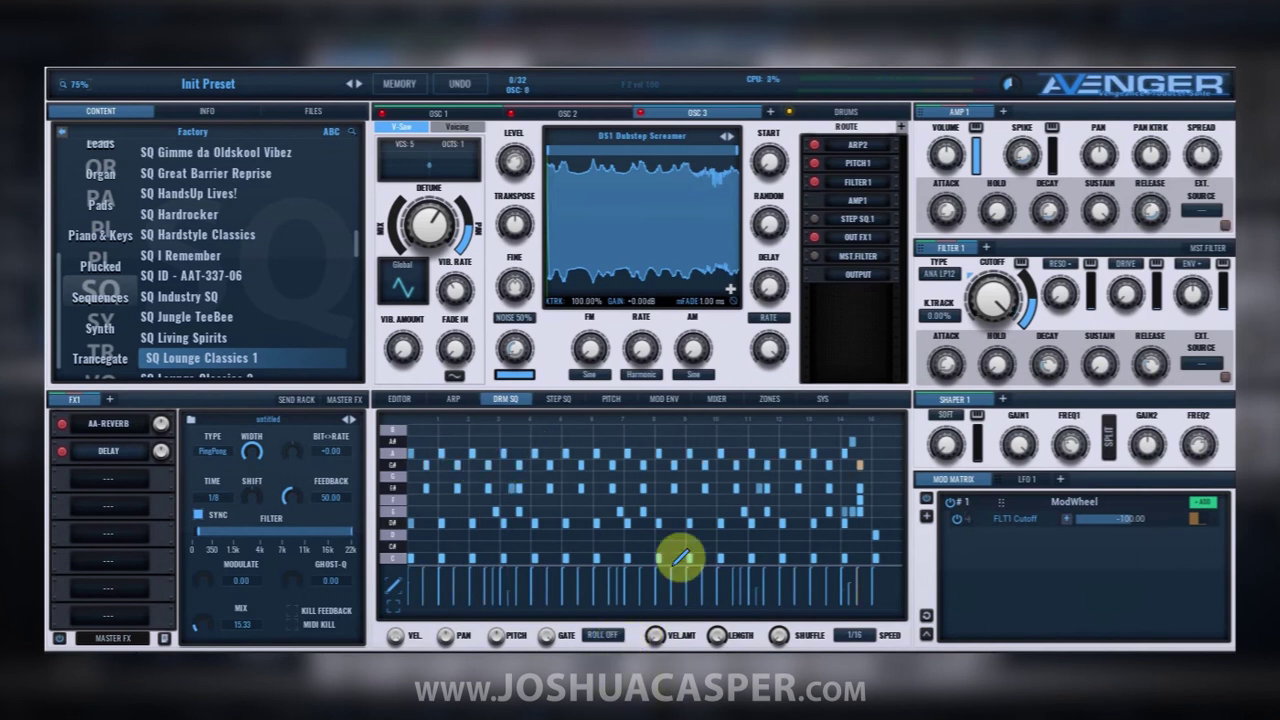
# Step: Apply Roll 3 to the last G# hit of the drum sequence, and unsolo the drums to play all parts together
pyautogui.moveTo(833, 483); pyautogui.dragTo(851, 456)
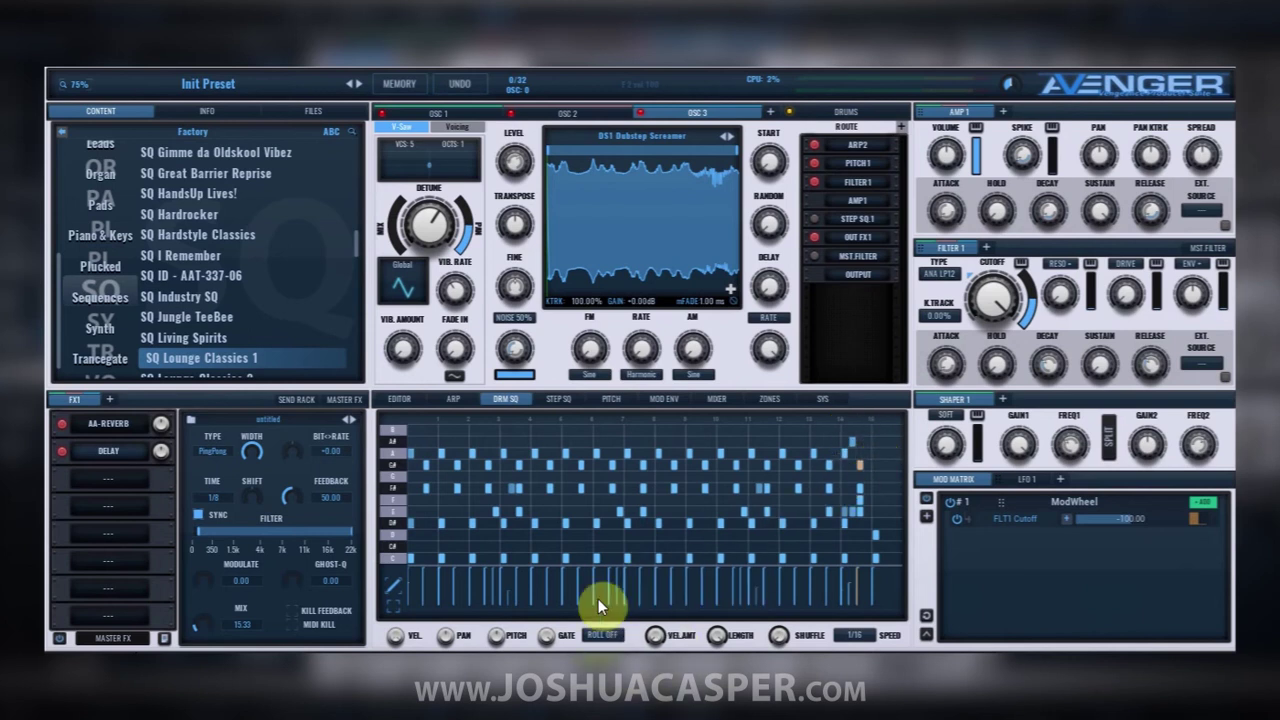
pyautogui.click(604, 633)
pyautogui.click(612, 666)
pyautogui.press('space')
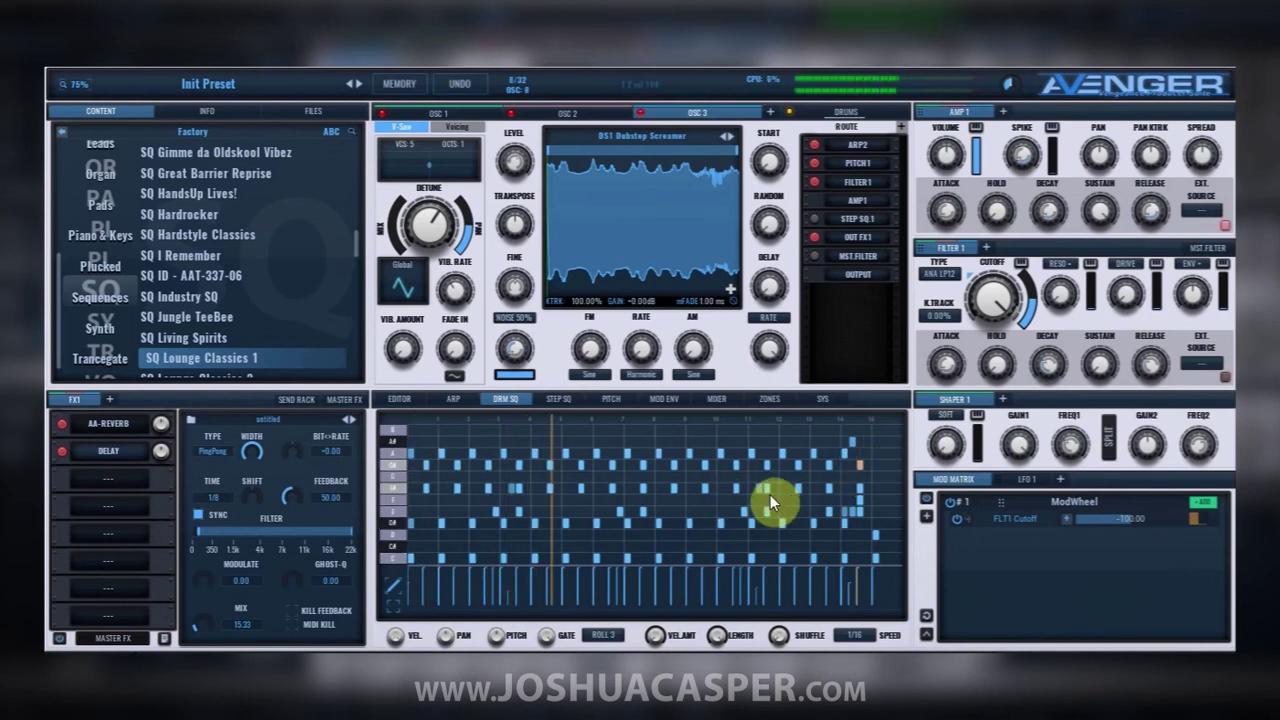
pyautogui.click(860, 466)
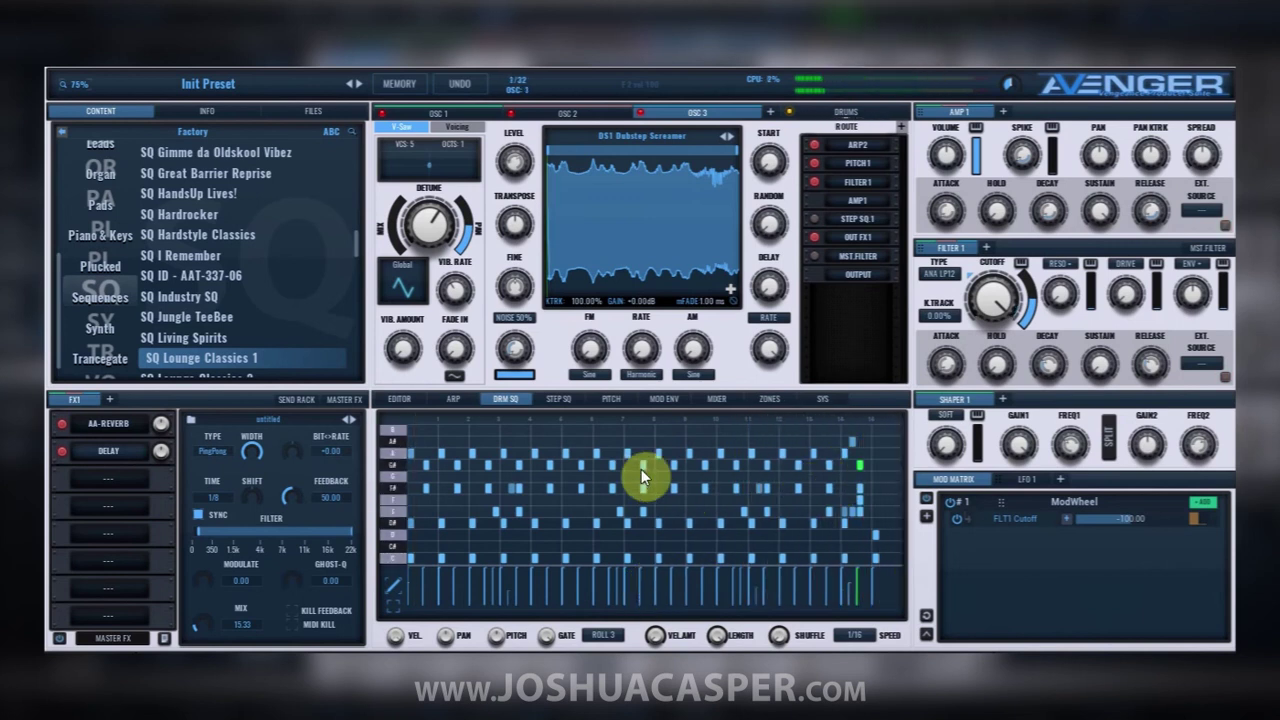
pyautogui.moveTo(856, 100)
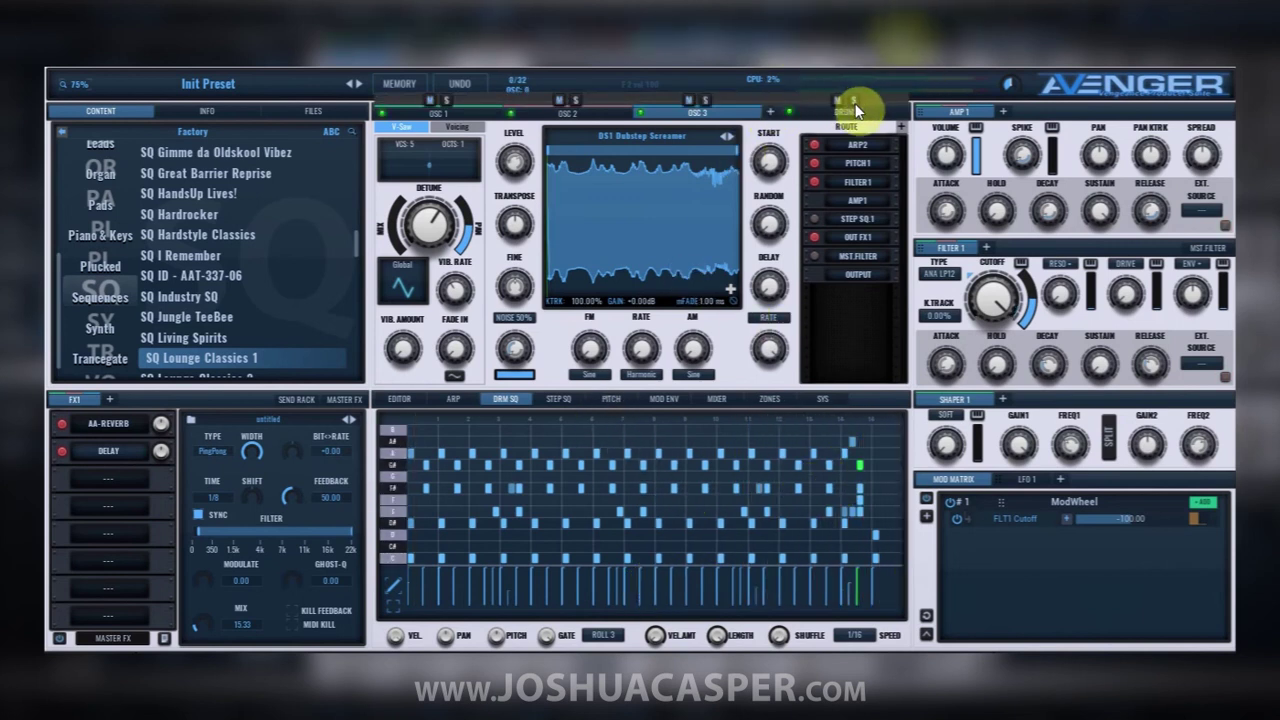
pyautogui.press('space')
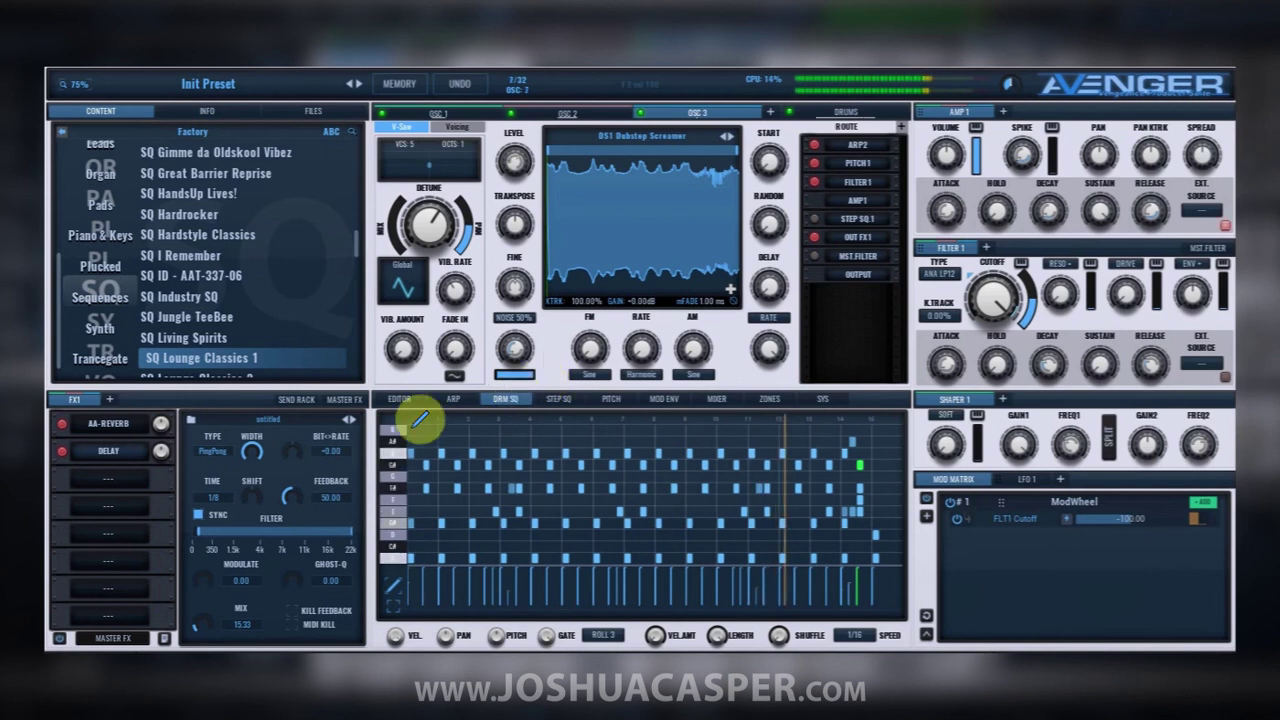
# Step: Copy the part A melody of ARP 1 into part B and set the arpeggiator mode to Poly
pyautogui.click(453, 398)
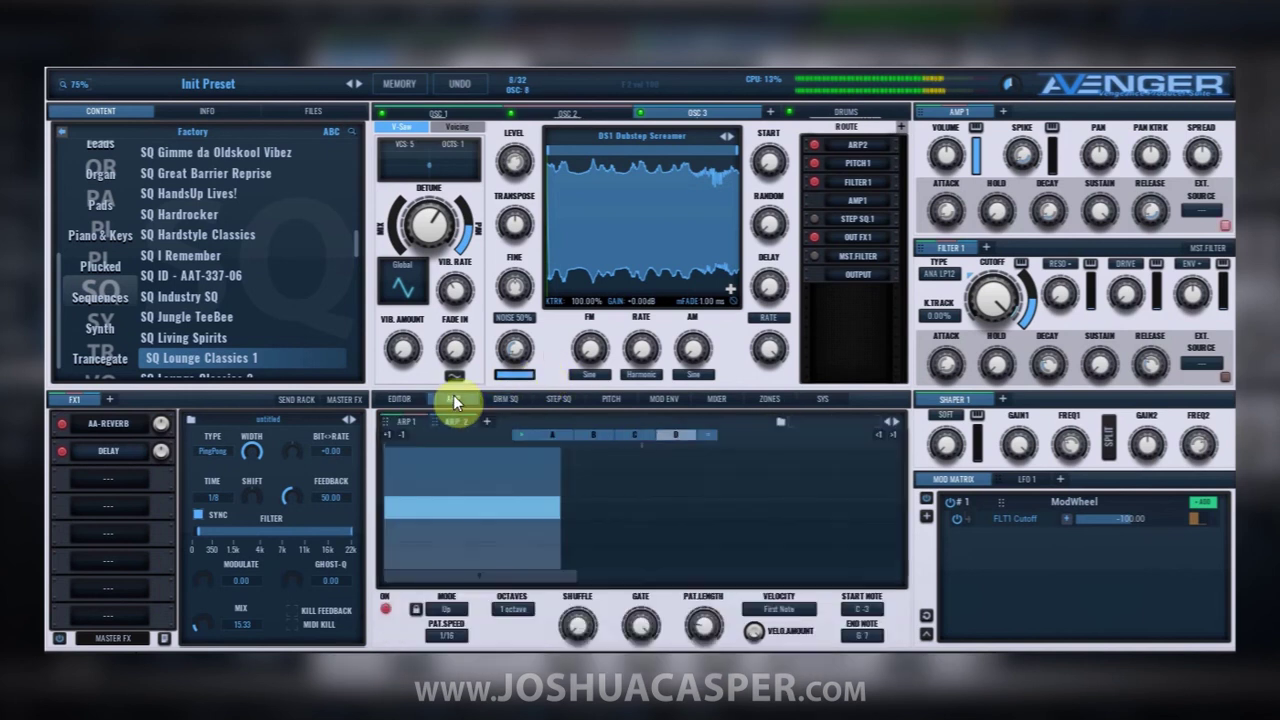
pyautogui.click(408, 422)
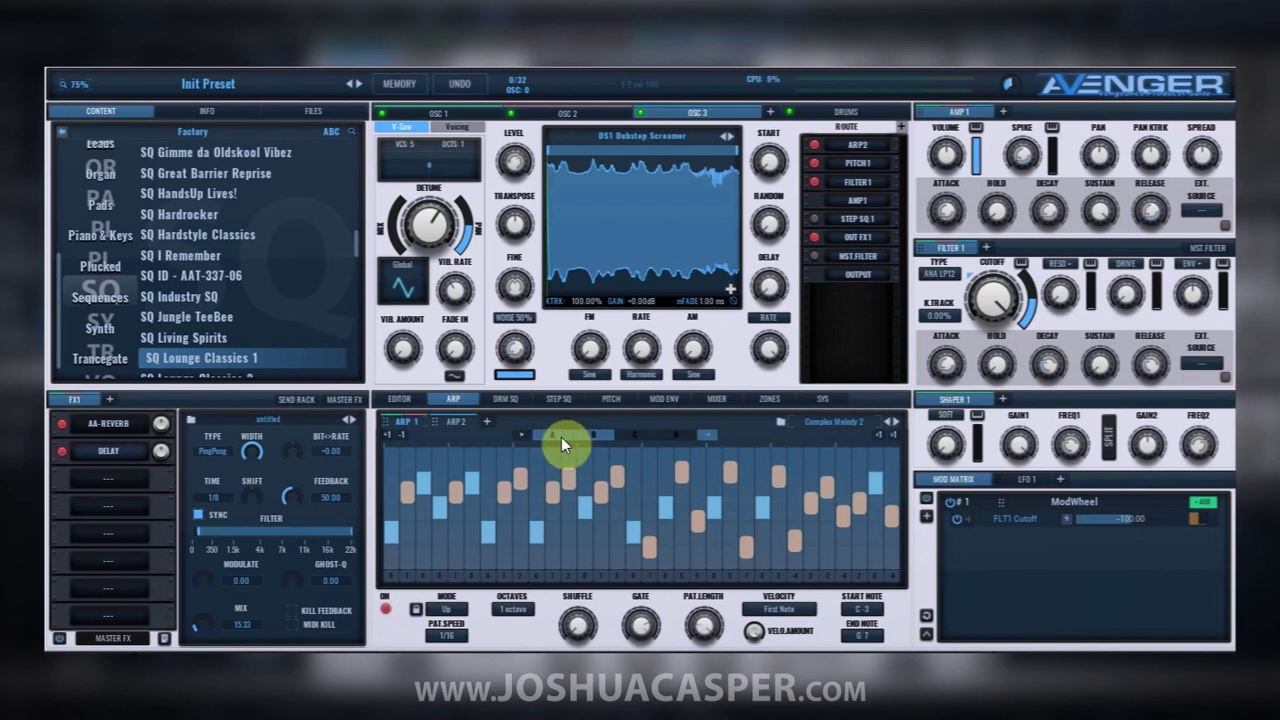
pyautogui.rightClick(707, 439)
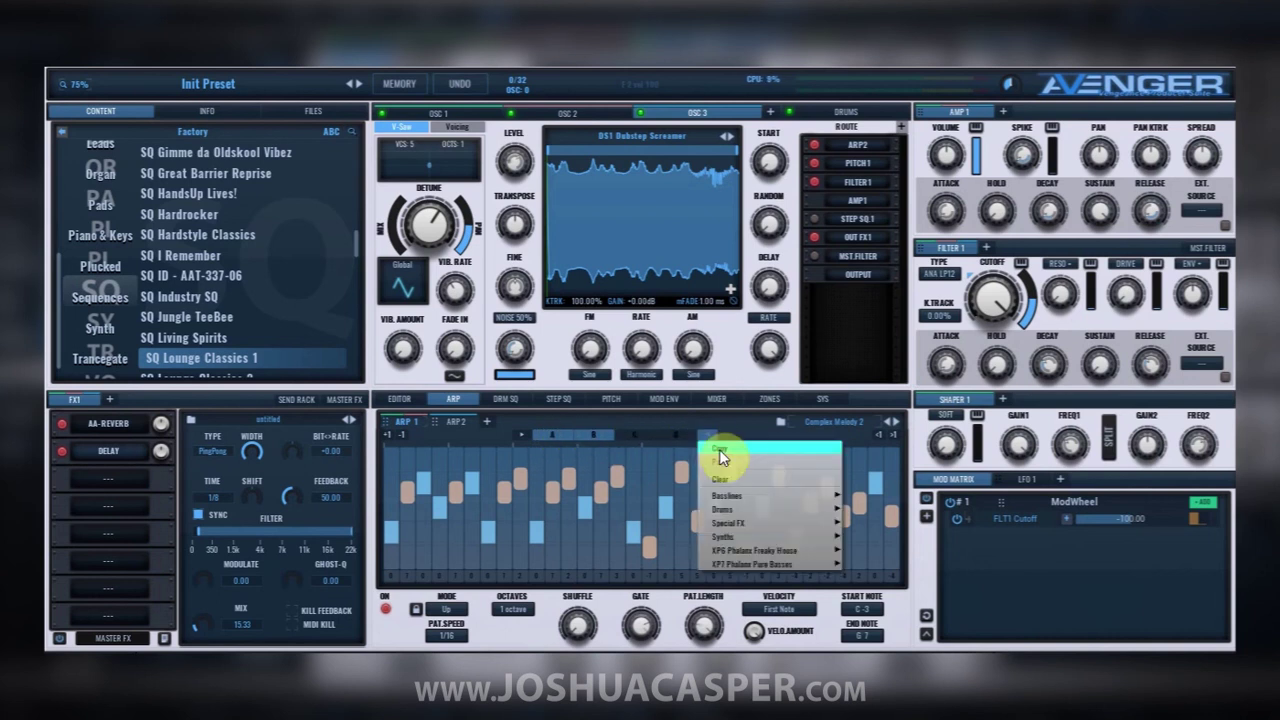
pyautogui.click(722, 479)
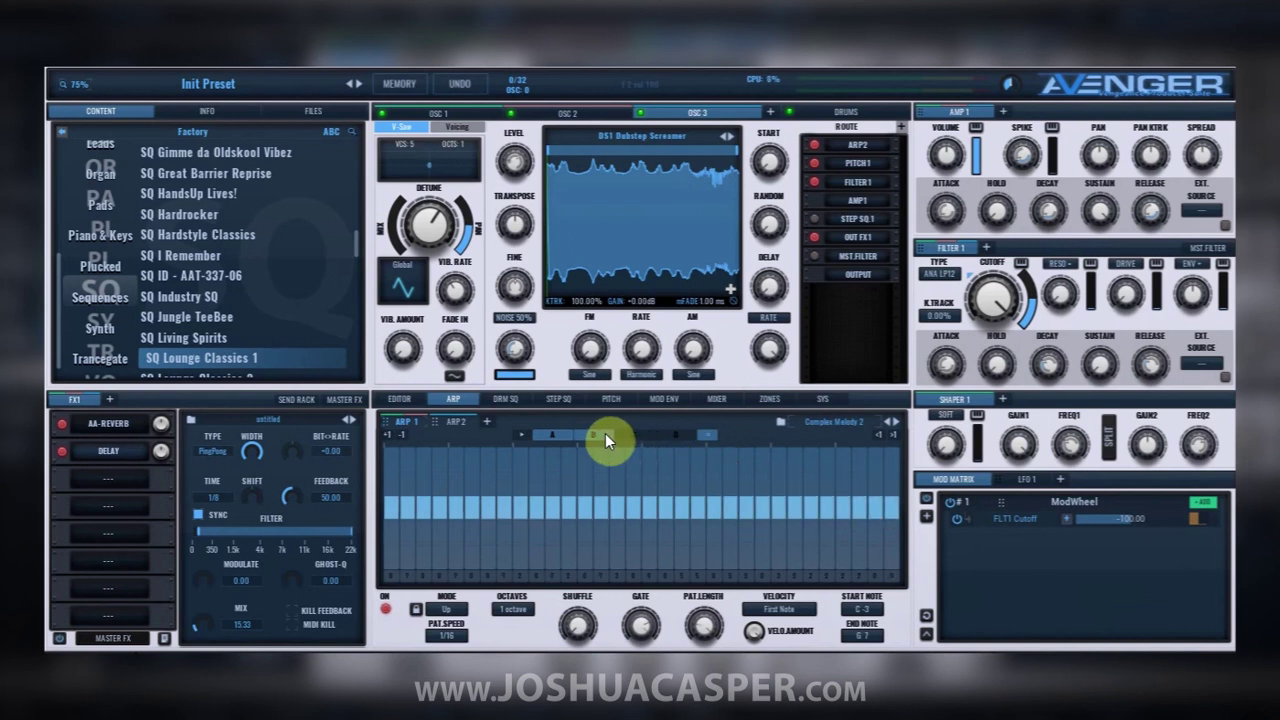
pyautogui.rightClick(710, 437)
pyautogui.click(725, 465)
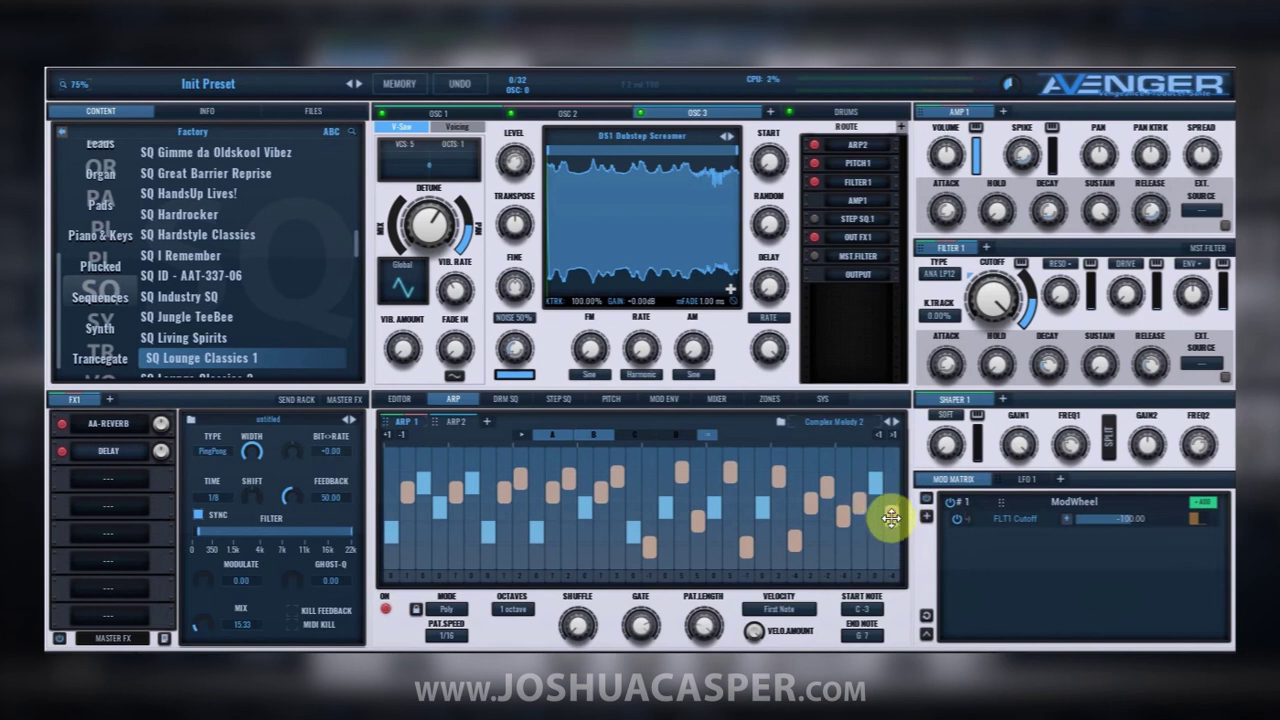
# Step: Redraw the final notes of ARP 1 part B as a run that rises to a peak and falls, and compare it with part A
pyautogui.moveTo(852, 505); pyautogui.dragTo(858, 537)
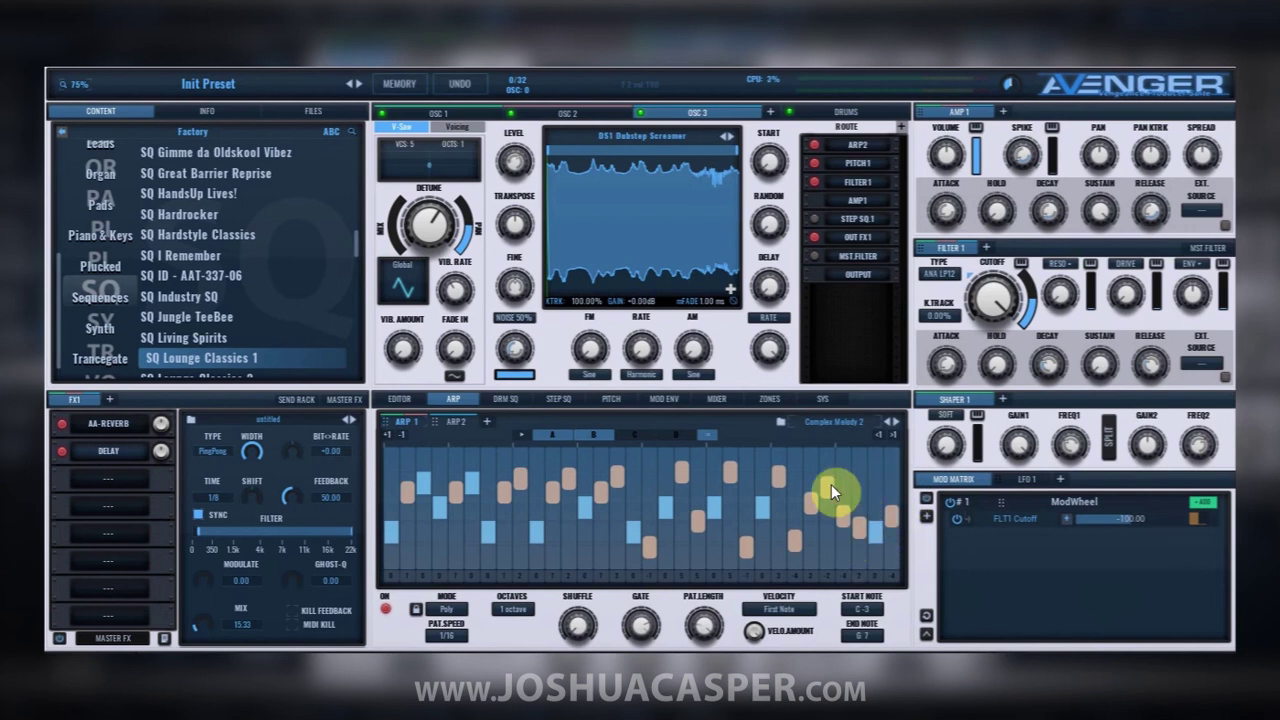
pyautogui.moveTo(831, 484); pyautogui.dragTo(831, 508)
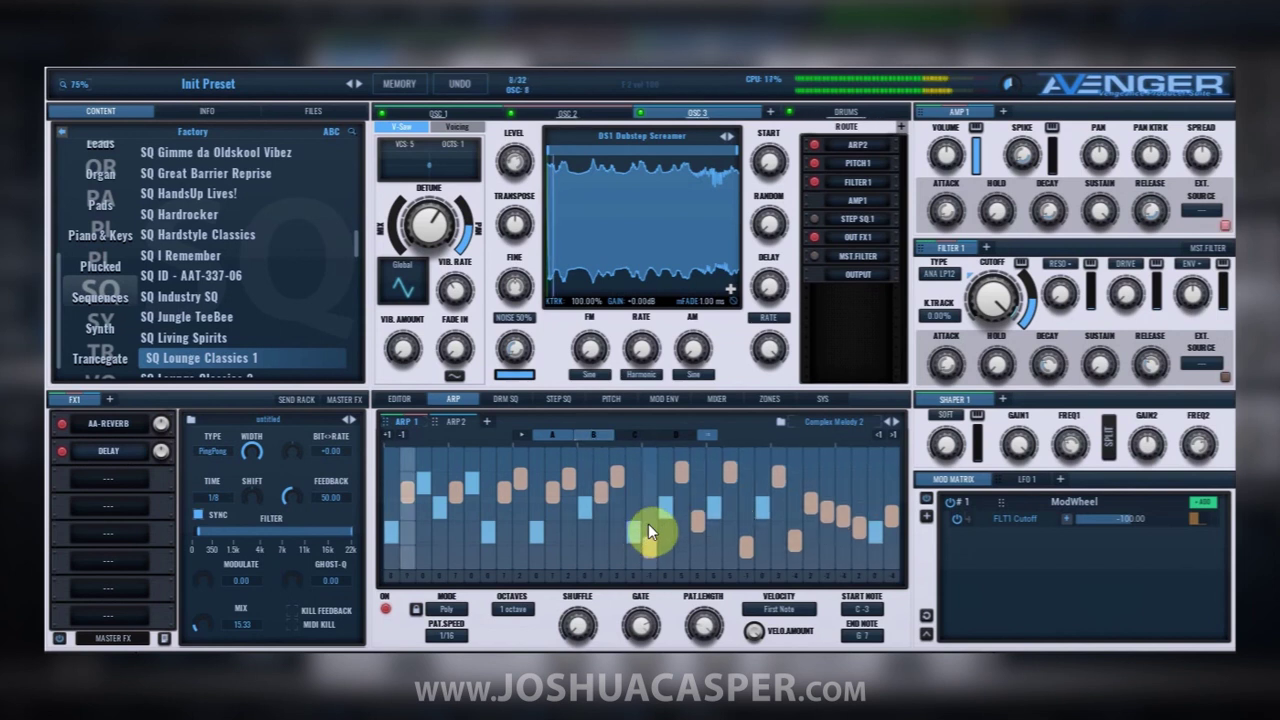
pyautogui.moveTo(829, 508)
pyautogui.mouseDown()
pyautogui.moveTo(829, 476)
pyautogui.moveTo(847, 525)
pyautogui.moveTo(848, 467)
pyautogui.moveTo(879, 501)
pyautogui.mouseUp()
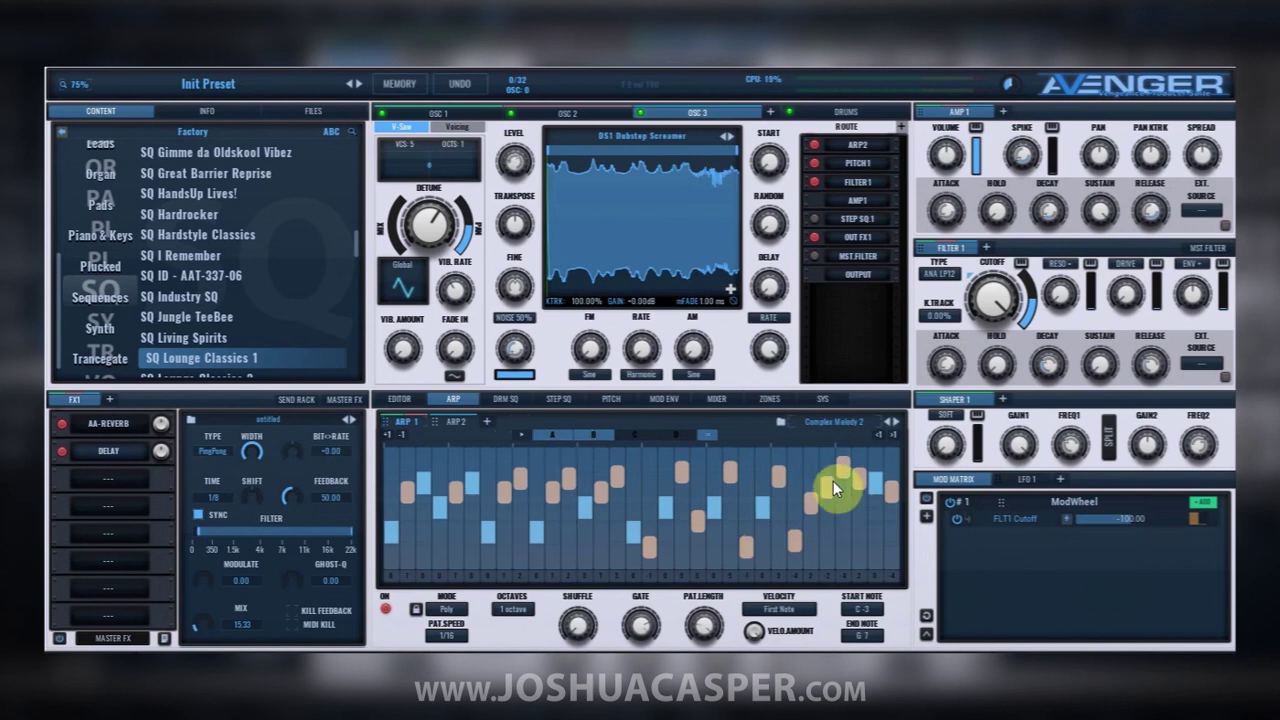
pyautogui.click(551, 437)
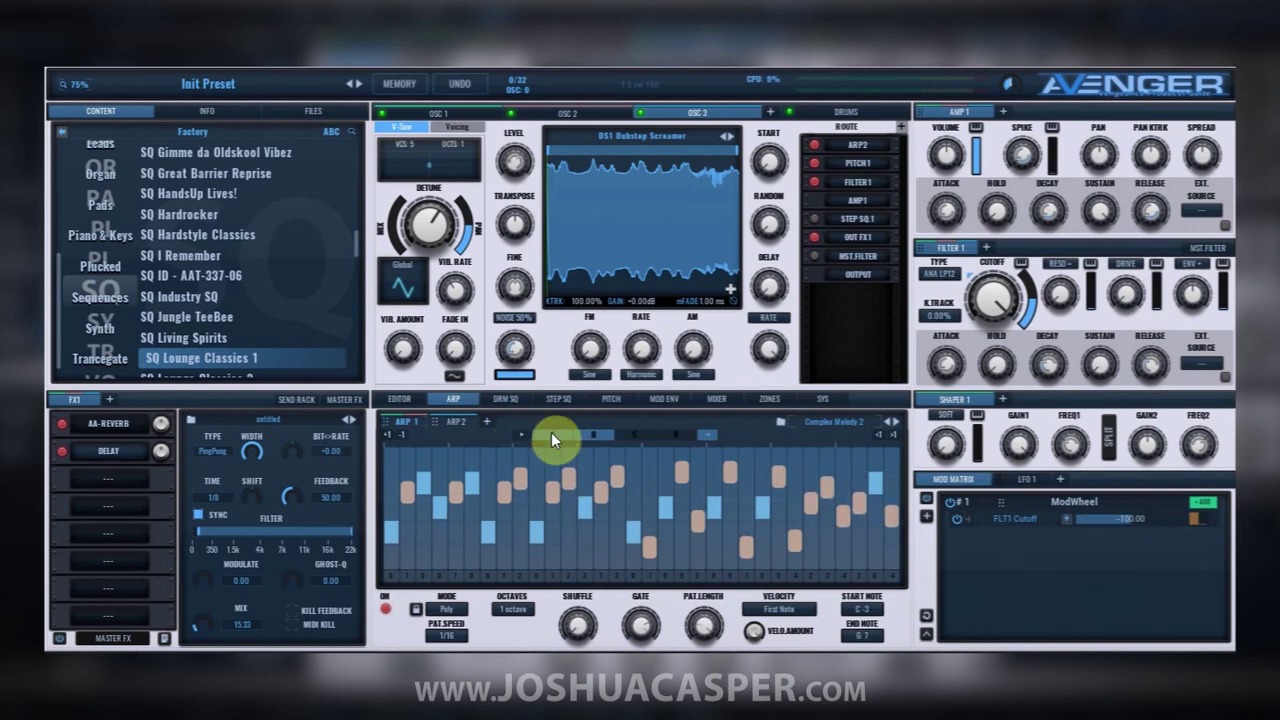